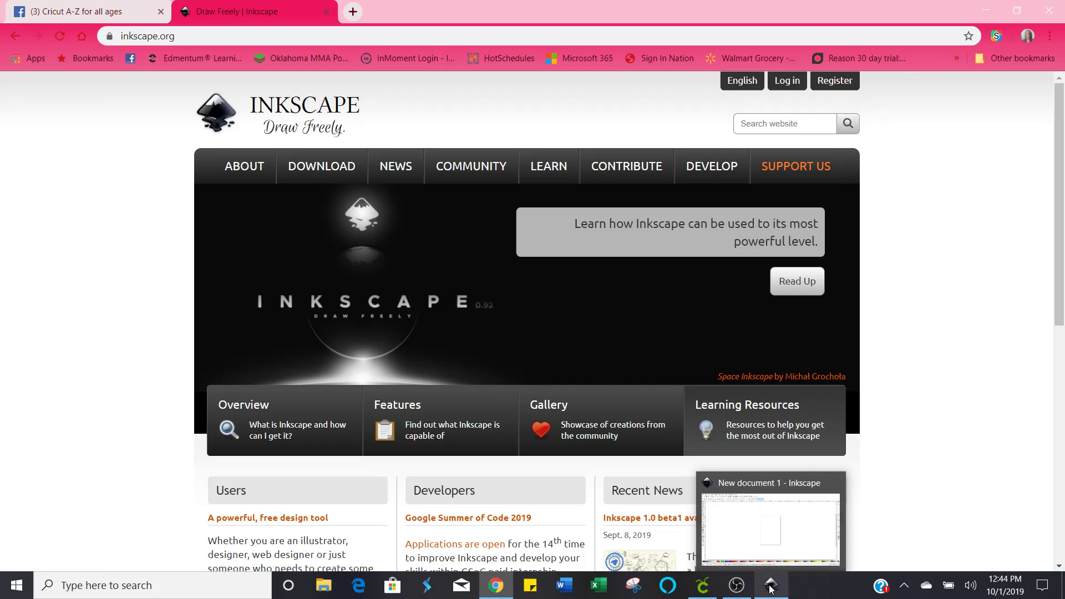
- In Inkscape's Document Properties, set the display units to inches (in)
{"action": "left_click", "coordinate": [772, 589]}
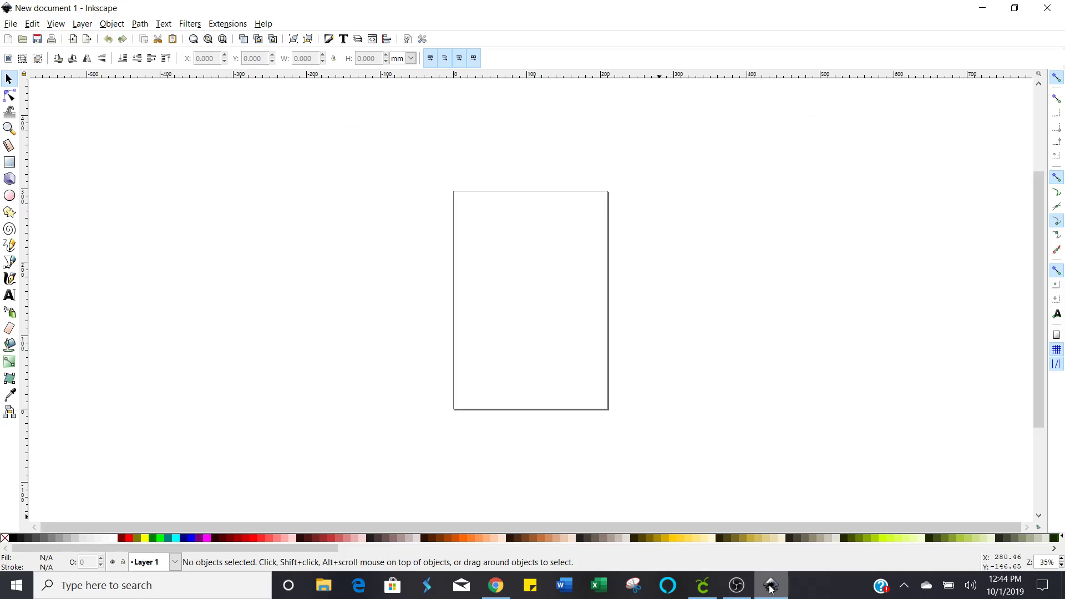
{"action": "left_click", "coordinate": [13, 24]}
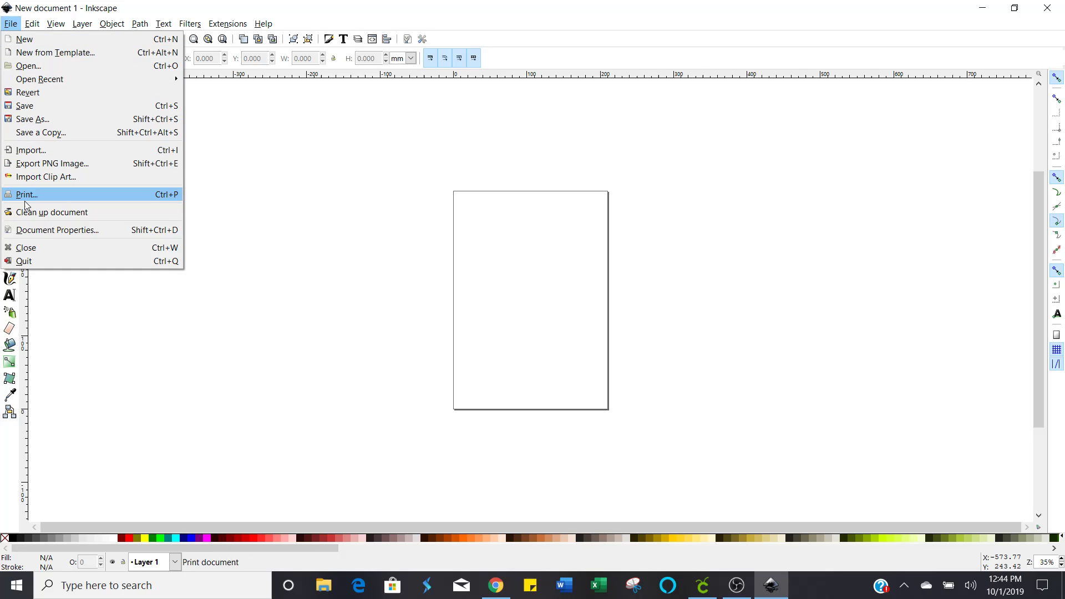
{"action": "left_click", "coordinate": [26, 238]}
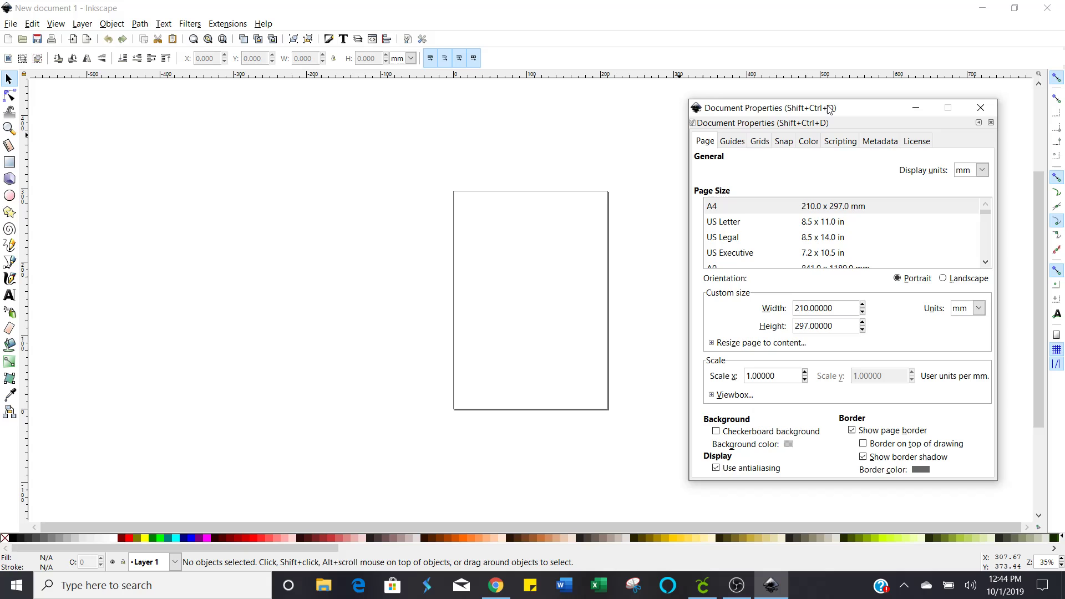
{"action": "left_click_drag", "start_coordinate": [827, 109], "coordinate": [517, 104]}
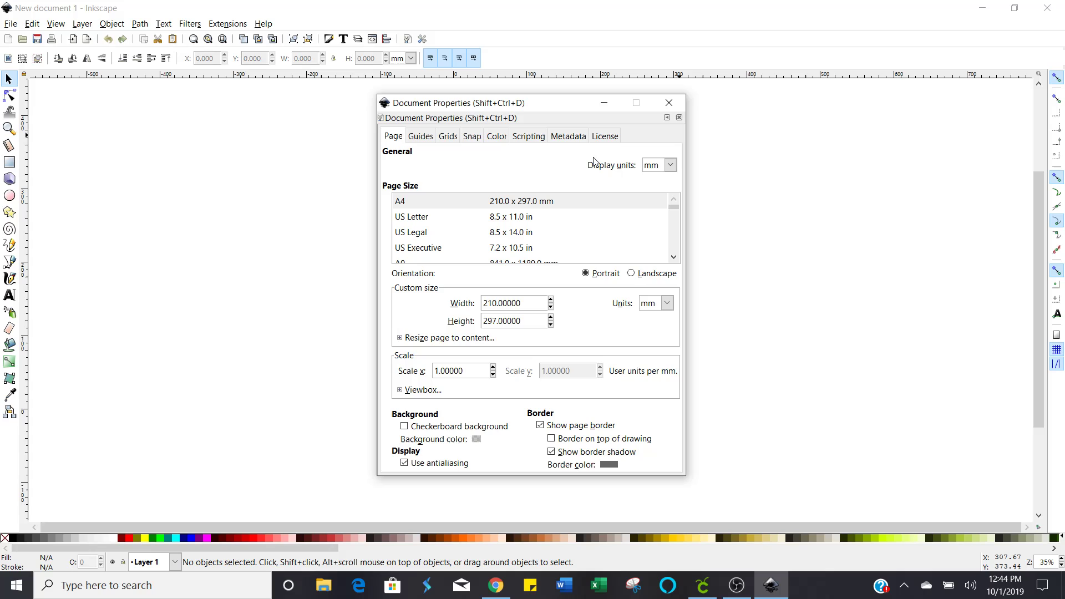
{"action": "left_click", "coordinate": [670, 166]}
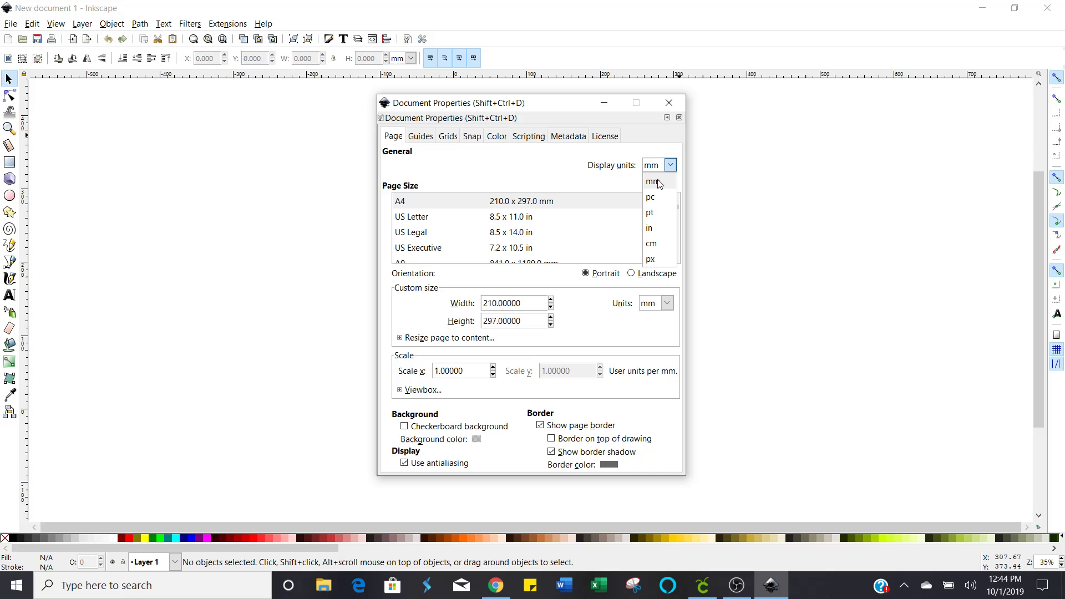
{"action": "left_click", "coordinate": [651, 228]}
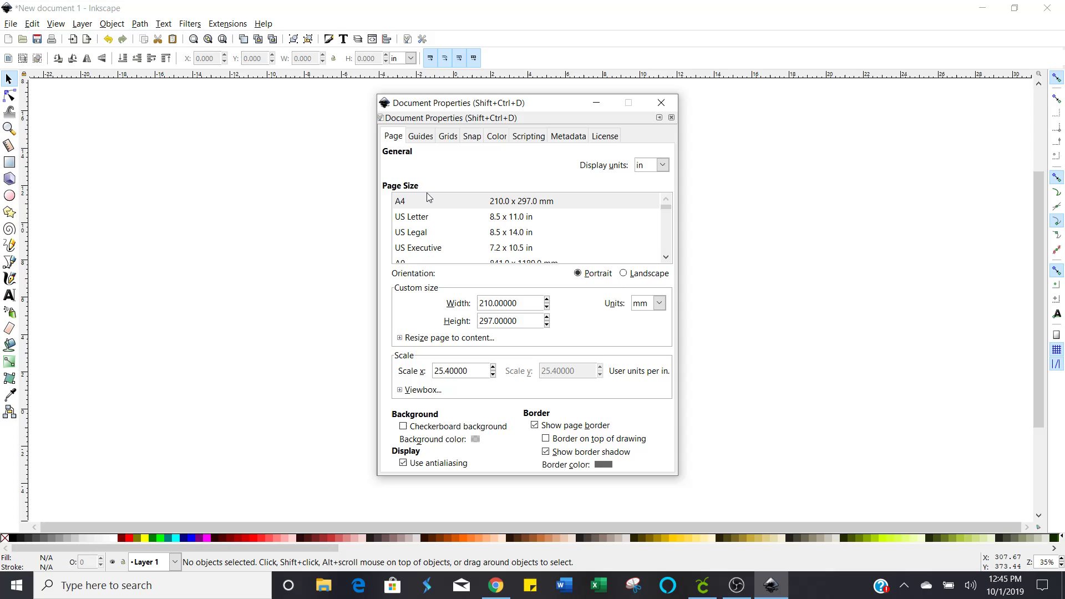
- Starting from US Letter, resize the page to 11.5 × 11.5 inches
{"action": "left_click", "coordinate": [405, 220]}
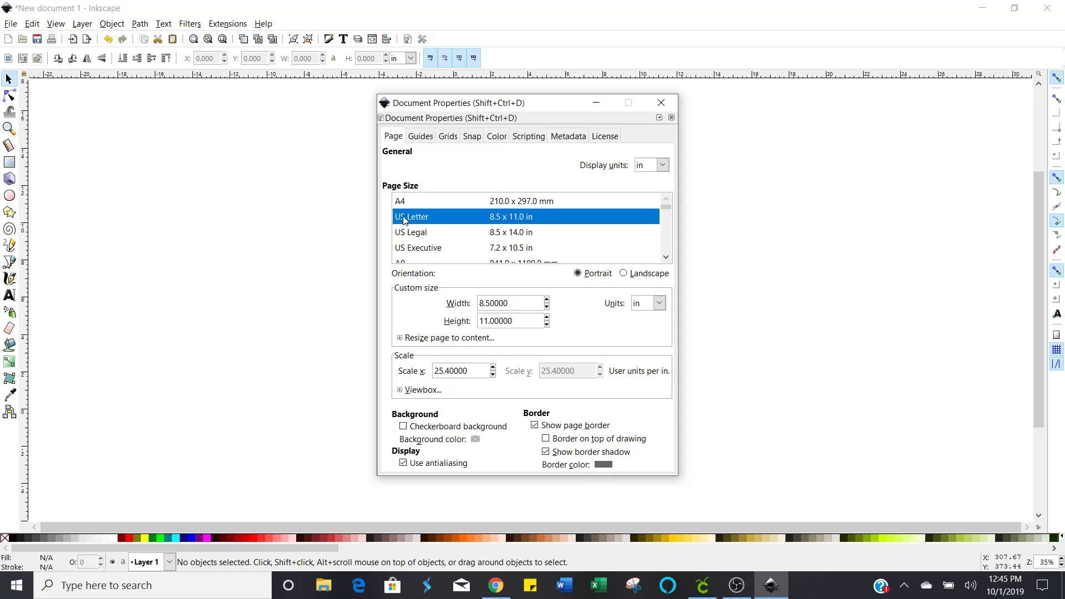
{"action": "left_click", "coordinate": [513, 302]}
{"action": "key", "text": "BackSpace"}
{"action": "key", "text": "BackSpace"}
{"action": "key", "text": "BackSpace"}
{"action": "key", "text": "BackSpace"}
{"action": "key", "text": "BackSpace"}
{"action": "key", "text": "BackSpace"}
{"action": "key", "text": "BackSpace"}
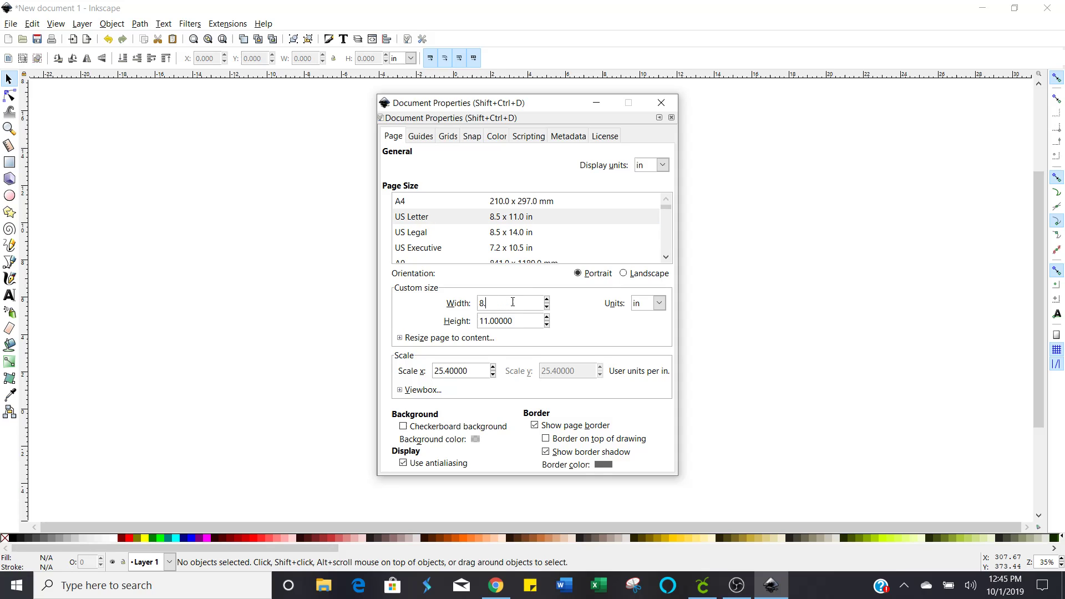
{"action": "type", "text": "1.0"}
{"action": "key", "text": "Return"}
{"action": "type", "text": "1.0"}
{"action": "type", "text": "5"}
{"action": "key", "text": "BackSpace"}
{"action": "type", "text": "5"}
{"action": "key", "text": "Return"}
- Set the page scale to 1.0 user unit per inch
{"action": "key", "text": "BackSpace"}
{"action": "key", "text": "BackSpace"}
{"action": "key", "text": "BackSpace"}
{"action": "key", "text": "BackSpace"}
{"action": "key", "text": "BackSpace"}
{"action": "type", "text": "5"}
{"action": "left_click", "coordinate": [474, 371]}
{"action": "key", "text": "BackSpace"}
{"action": "key", "text": "BackSpace"}
{"action": "key", "text": "BackSpace"}
{"action": "key", "text": "BackSpace"}
{"action": "key", "text": "BackSpace"}
{"action": "key", "text": "BackSpace"}
{"action": "key", "text": "BackSpace"}
{"action": "key", "text": "BackSpace"}
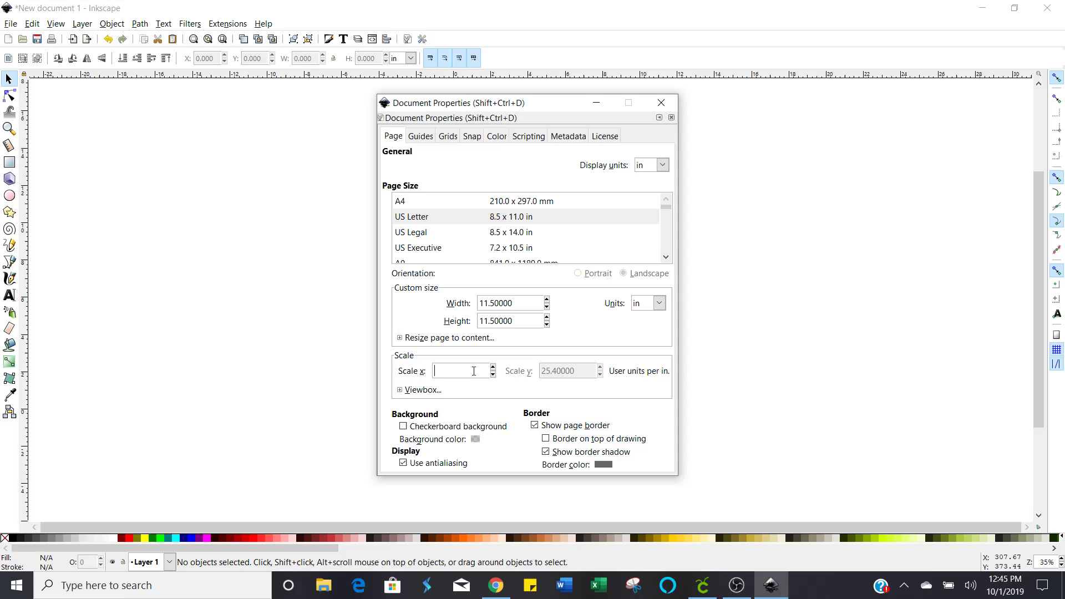
{"action": "type", "text": "1"}
{"action": "key", "text": "Return"}
- Close Document Properties and type 'Text svg' near the page's top-left
{"action": "left_click", "coordinate": [660, 104]}
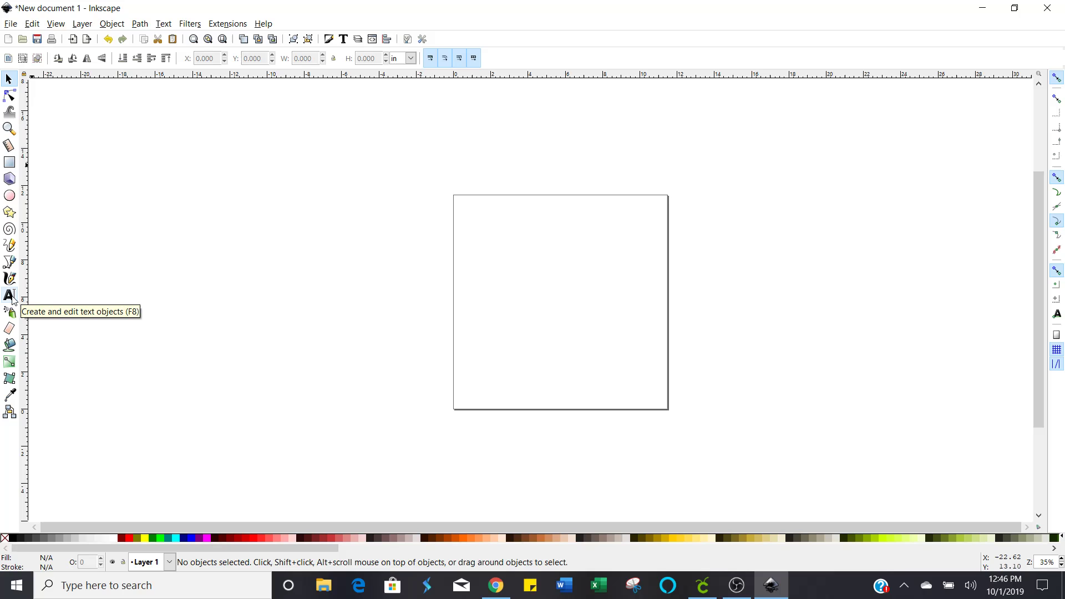
{"action": "left_click", "coordinate": [10, 295]}
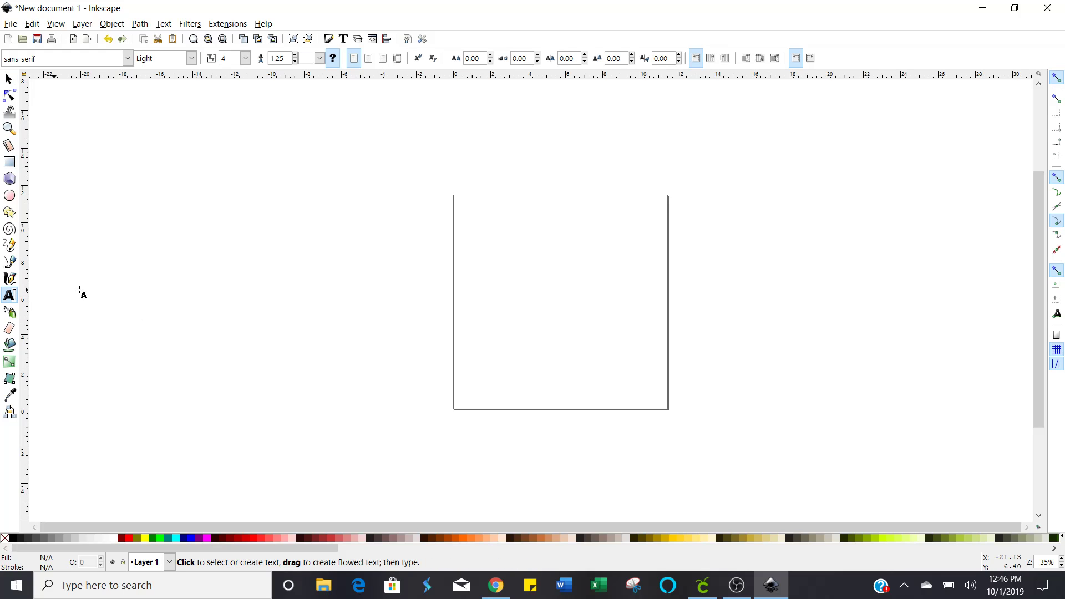
{"action": "left_click", "coordinate": [472, 223]}
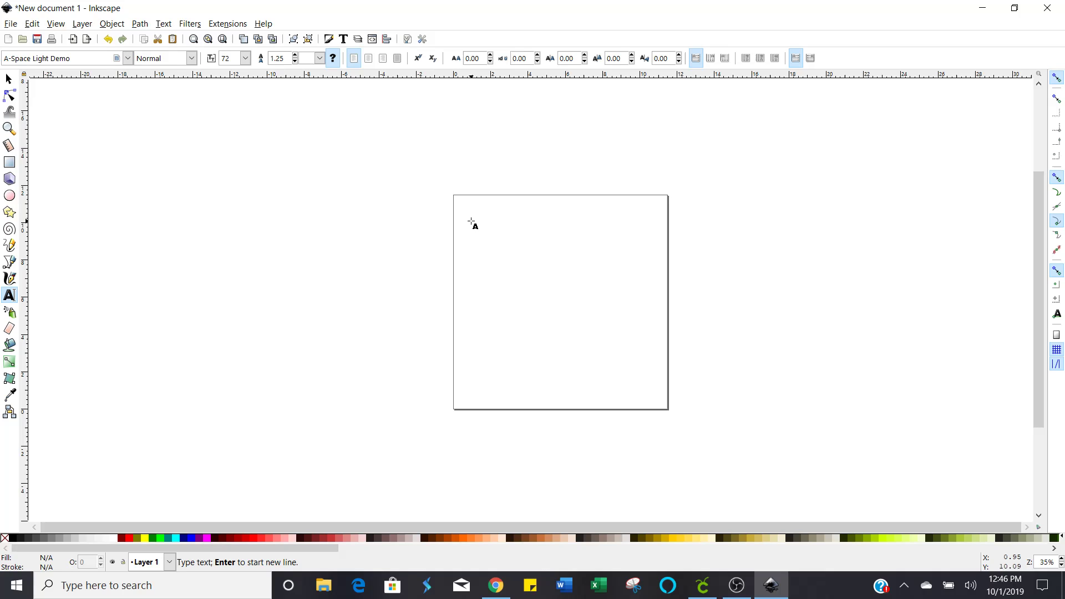
{"action": "type", "text": "Text svg"}
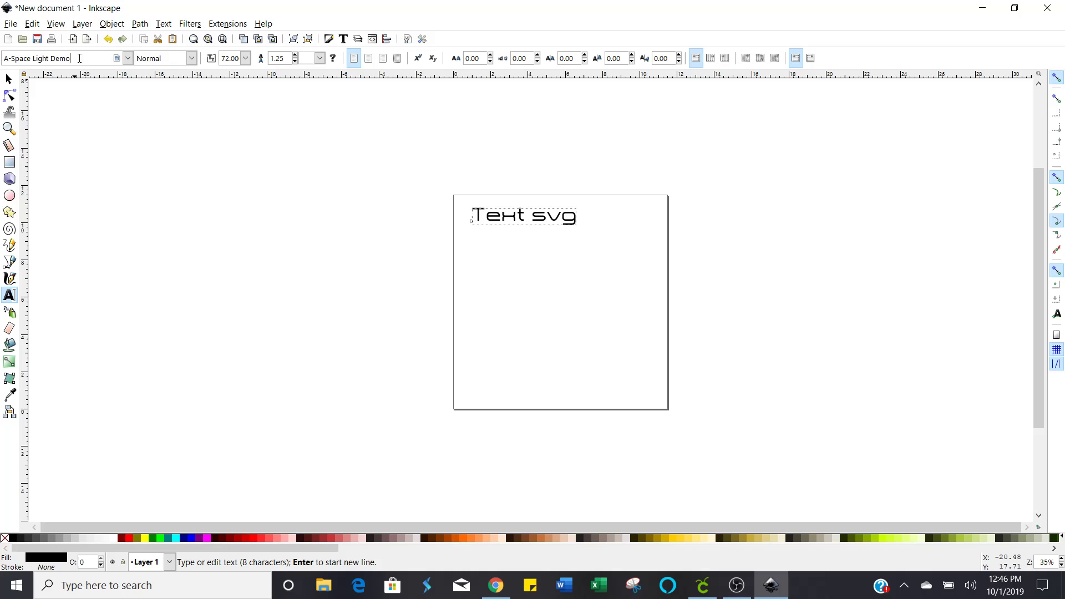
- Scale the text proportionally to about 10.13 in wide and shift it left toward the page edge
{"action": "left_click", "coordinate": [9, 80]}
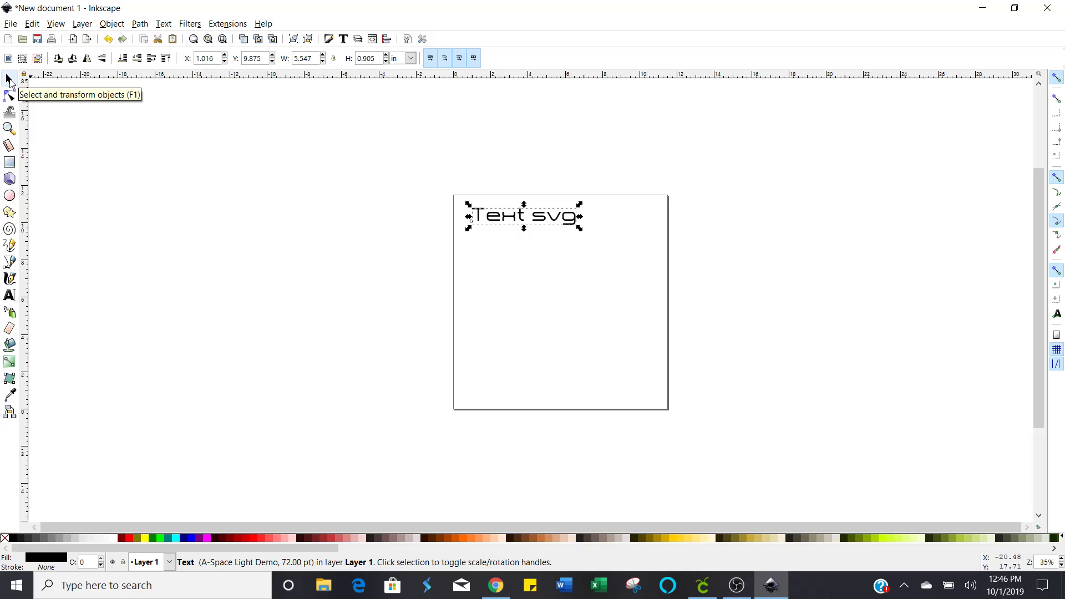
{"action": "left_click", "coordinate": [333, 59]}
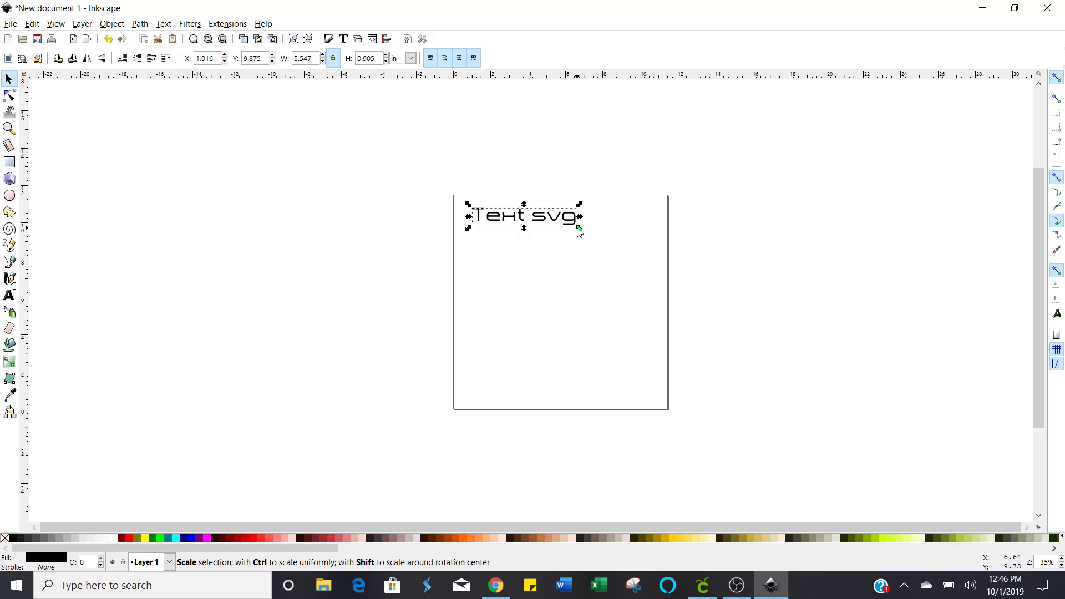
{"action": "left_click_drag", "start_coordinate": [579, 228], "coordinate": [664, 288]}
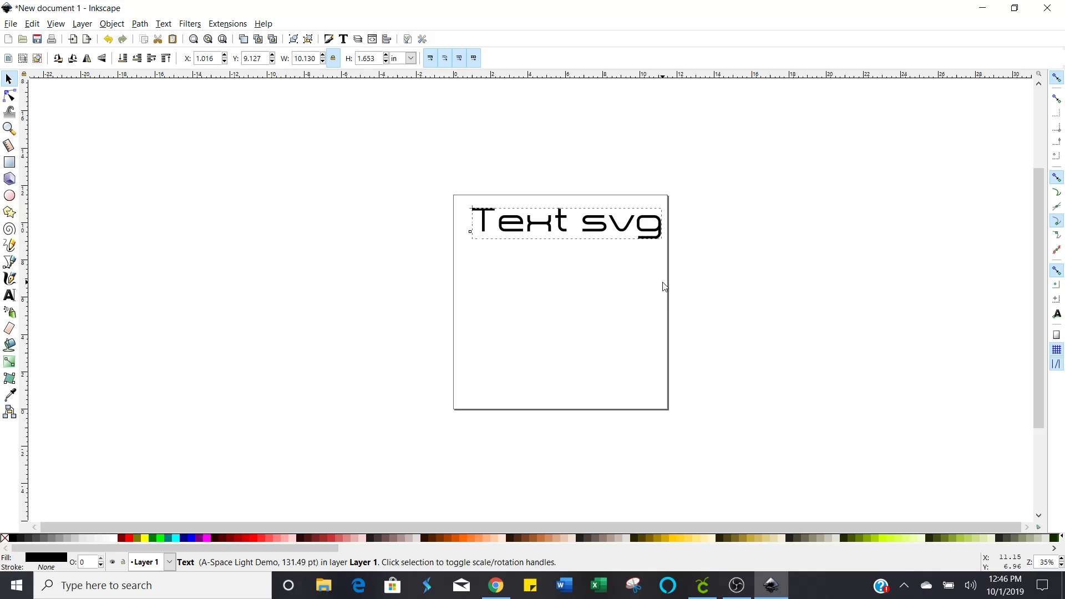
{"action": "left_click_drag", "start_coordinate": [616, 225], "coordinate": [602, 228]}
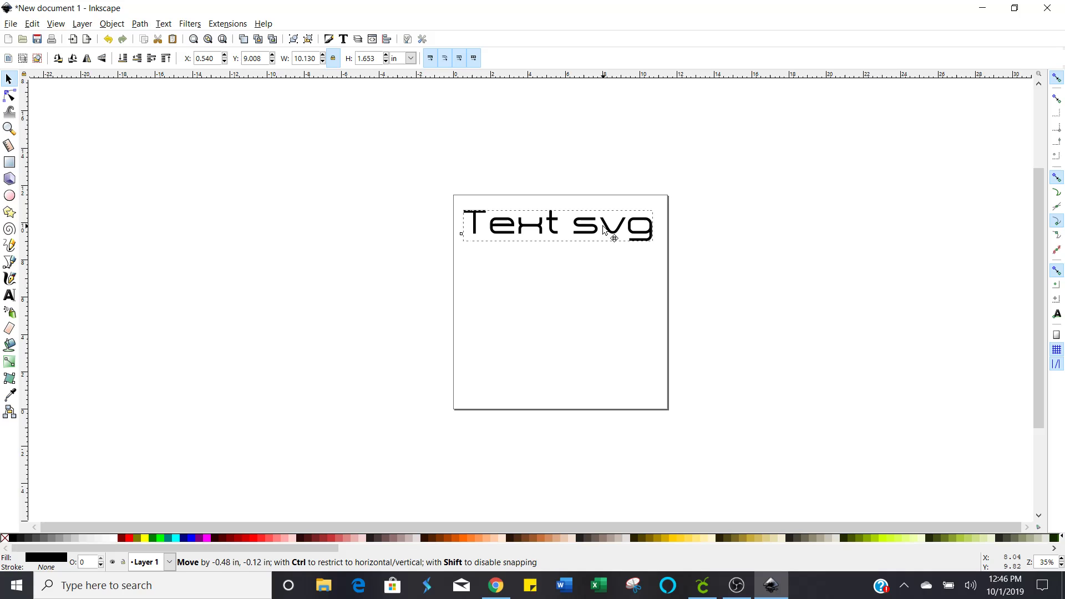
{"action": "left_click_drag", "start_coordinate": [604, 229], "coordinate": [604, 229]}
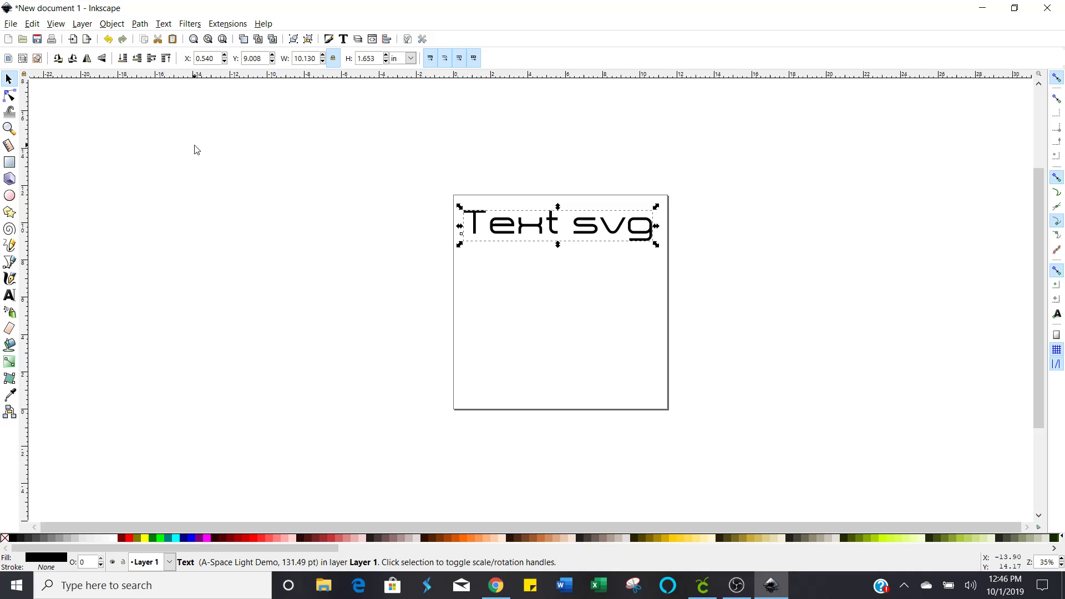
- Change the 'Text svg' font to the Amanise cursive script
{"action": "double_click", "coordinate": [584, 226]}
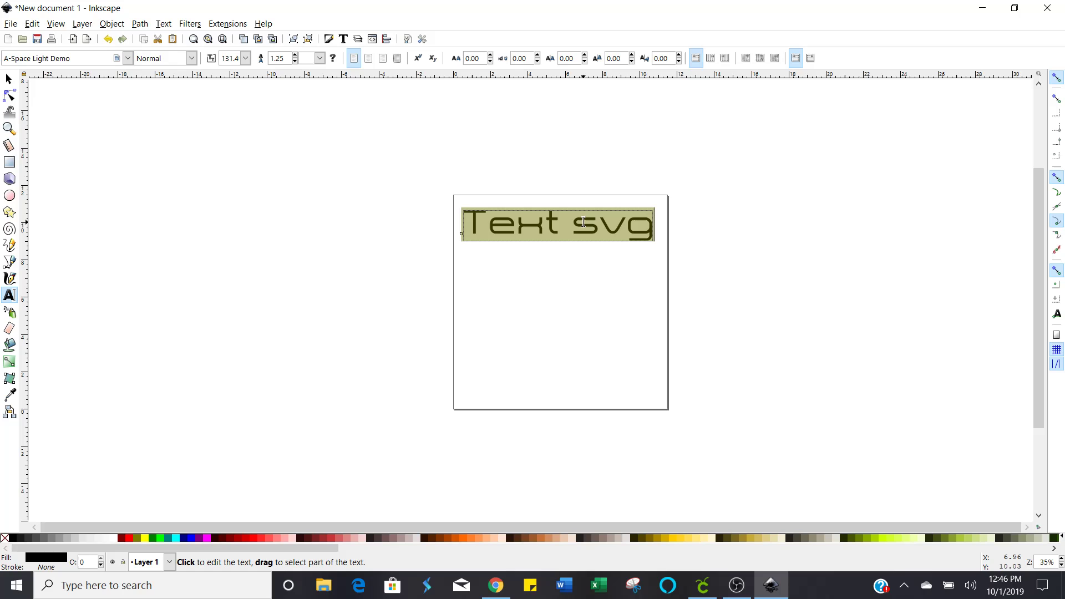
{"action": "left_click", "coordinate": [584, 222]}
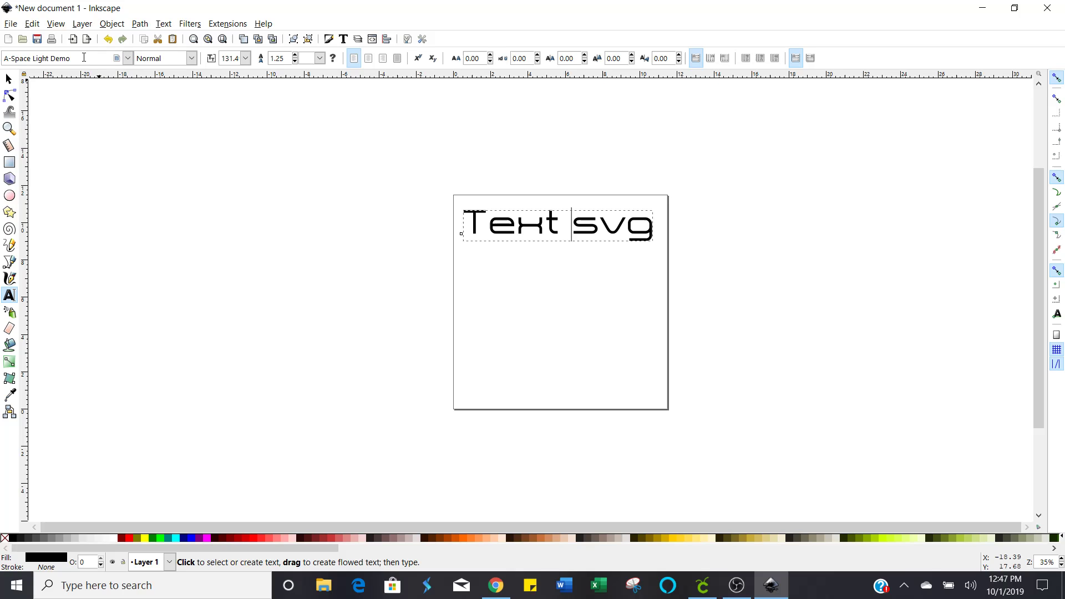
{"action": "scroll", "coordinate": [84, 57], "scroll_direction": "down", "scroll_amount": 4}
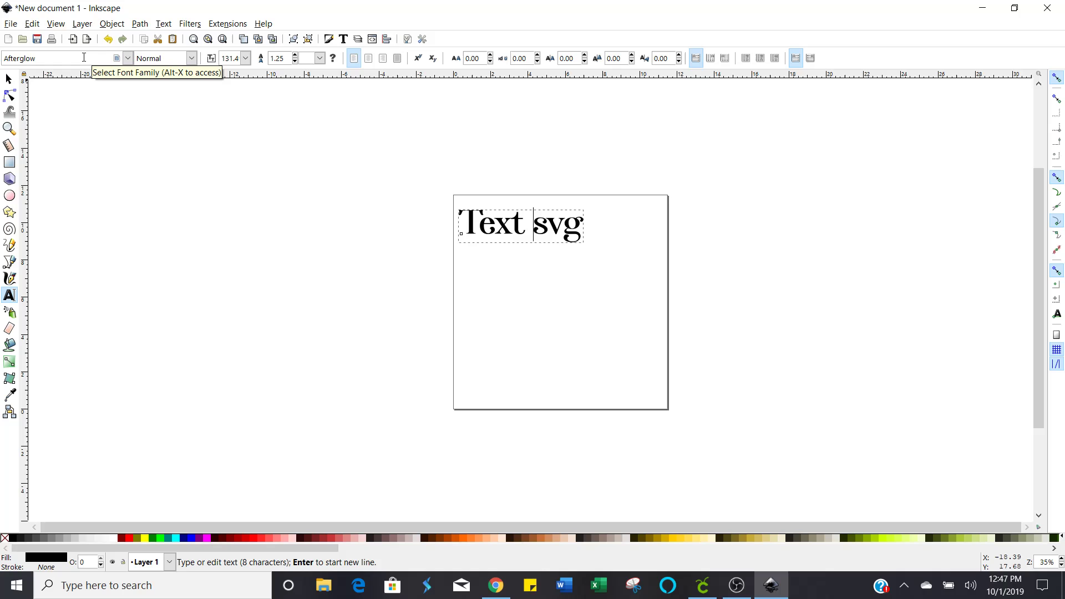
{"action": "left_click", "coordinate": [127, 59]}
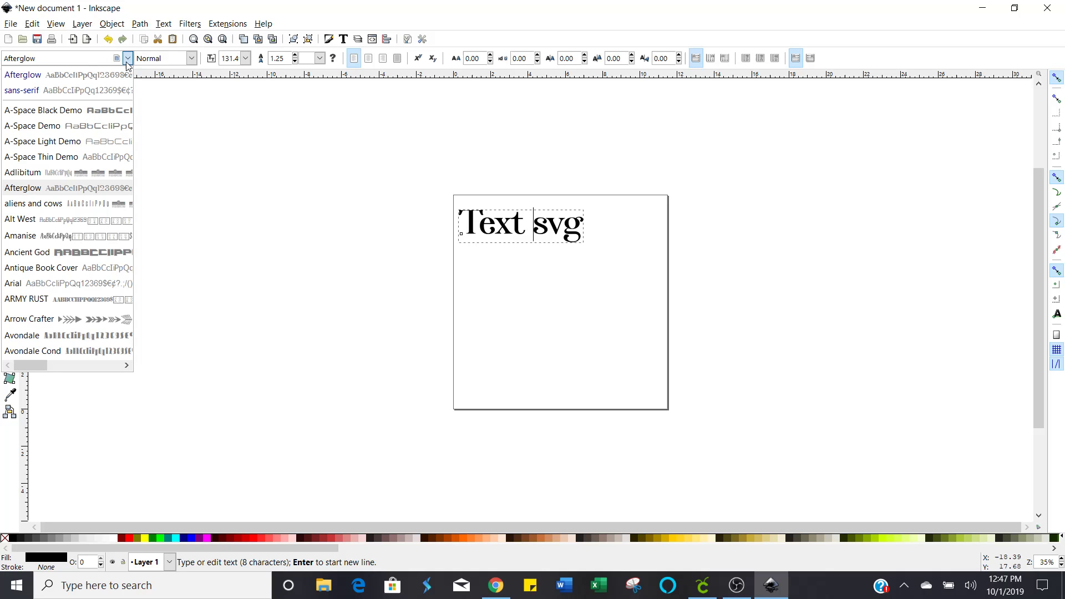
{"action": "left_click", "coordinate": [127, 59]}
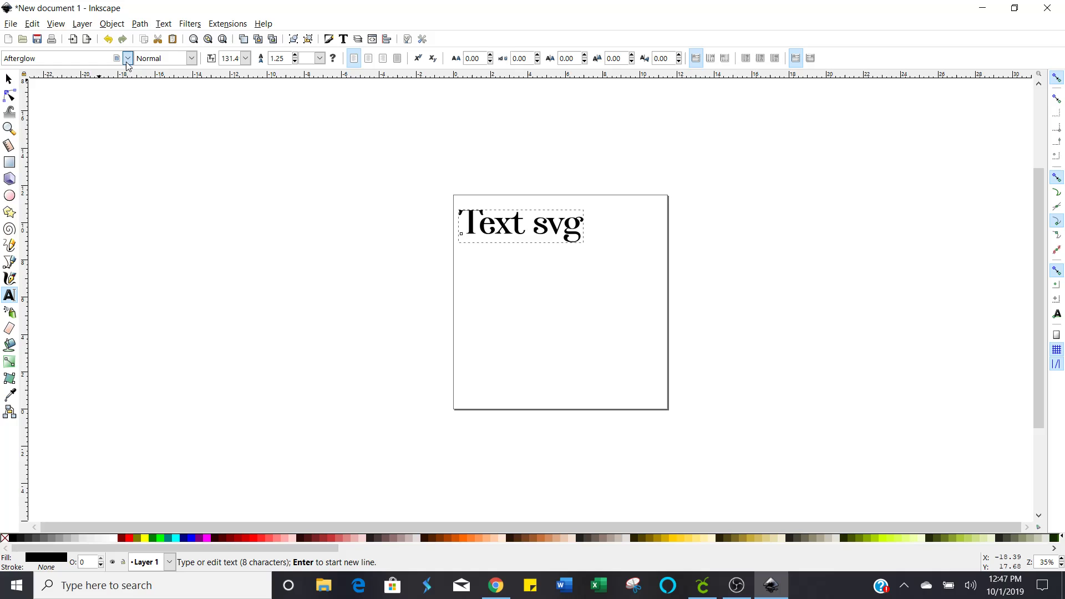
{"action": "left_click", "coordinate": [126, 60]}
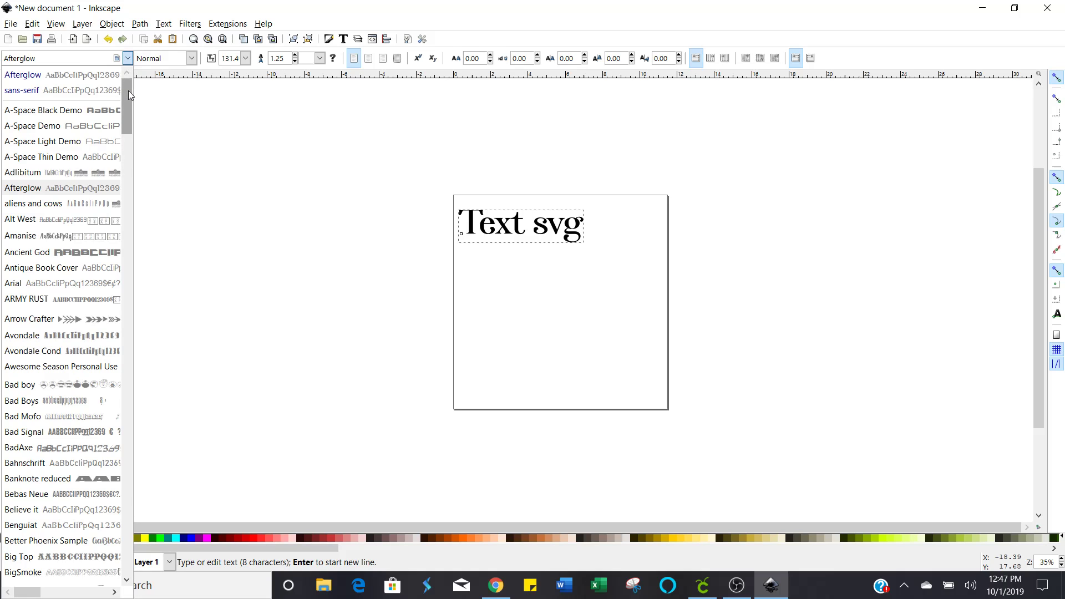
{"action": "left_click_drag", "start_coordinate": [128, 91], "coordinate": [121, 151]}
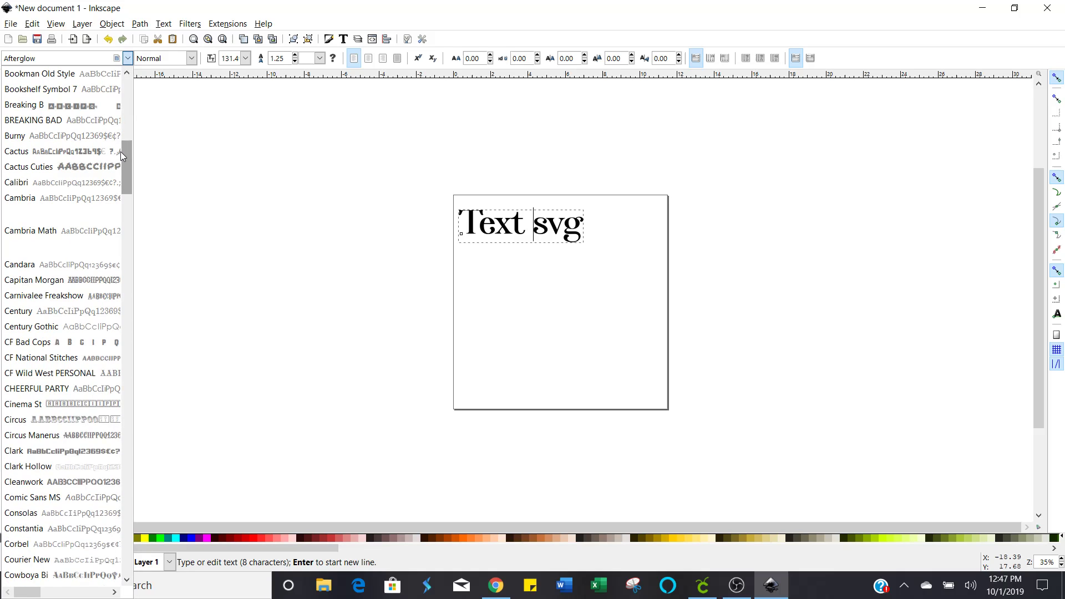
{"action": "left_click", "coordinate": [56, 57]}
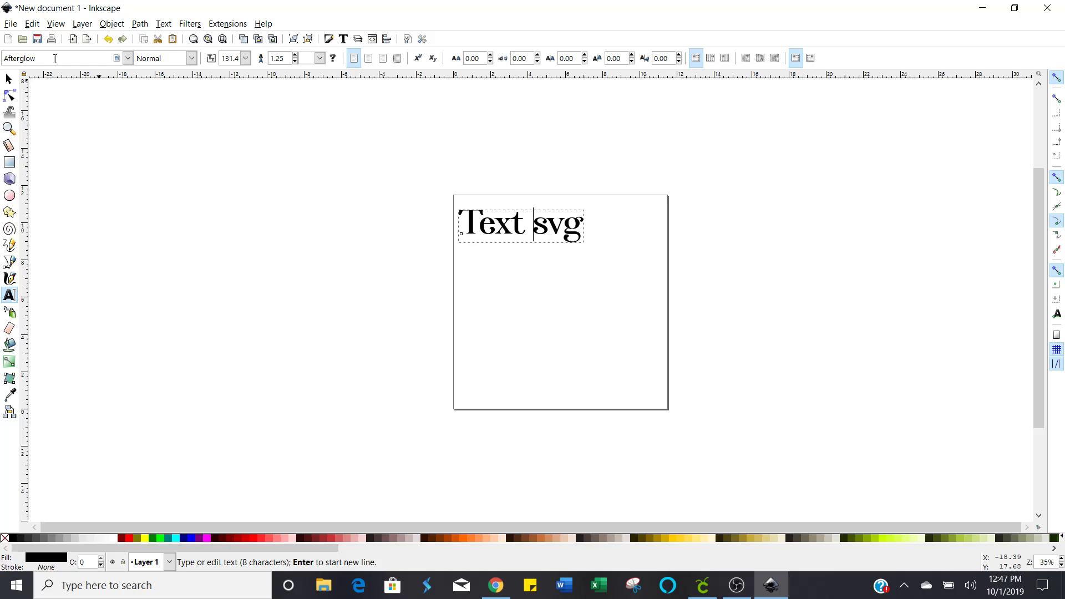
{"action": "key", "text": "BackSpace"}
{"action": "key", "text": "BackSpace"}
{"action": "key", "text": "BackSpace"}
{"action": "key", "text": "BackSpace"}
{"action": "key", "text": "BackSpace"}
{"action": "key", "text": "BackSpace"}
{"action": "key", "text": "BackSpace"}
{"action": "key", "text": "BackSpace"}
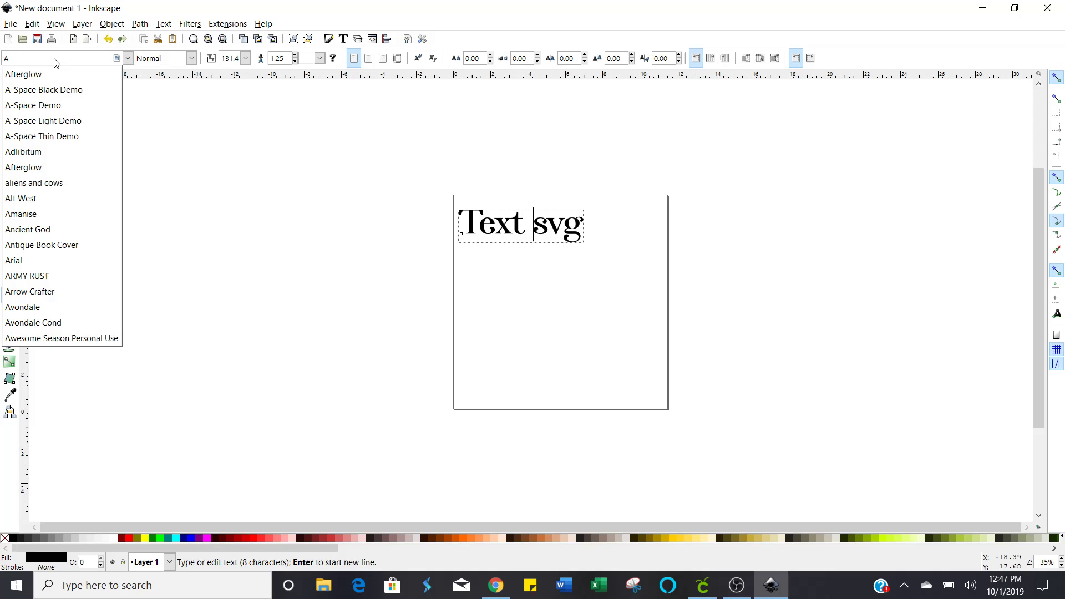
{"action": "type", "text": "na"}
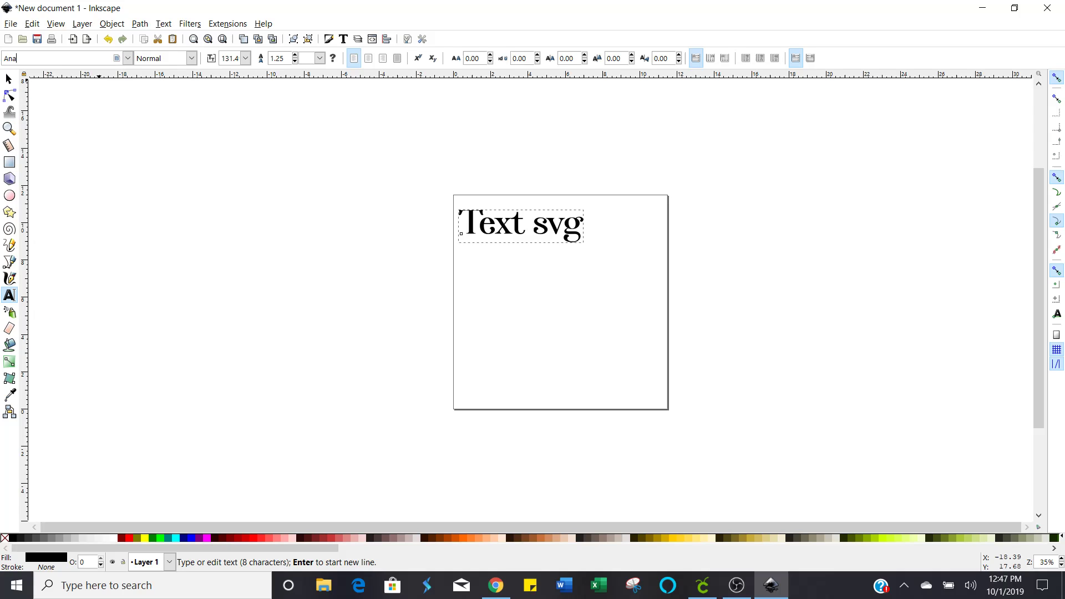
{"action": "key", "text": "BackSpace"}
{"action": "key", "text": "BackSpace"}
{"action": "type", "text": "ma"}
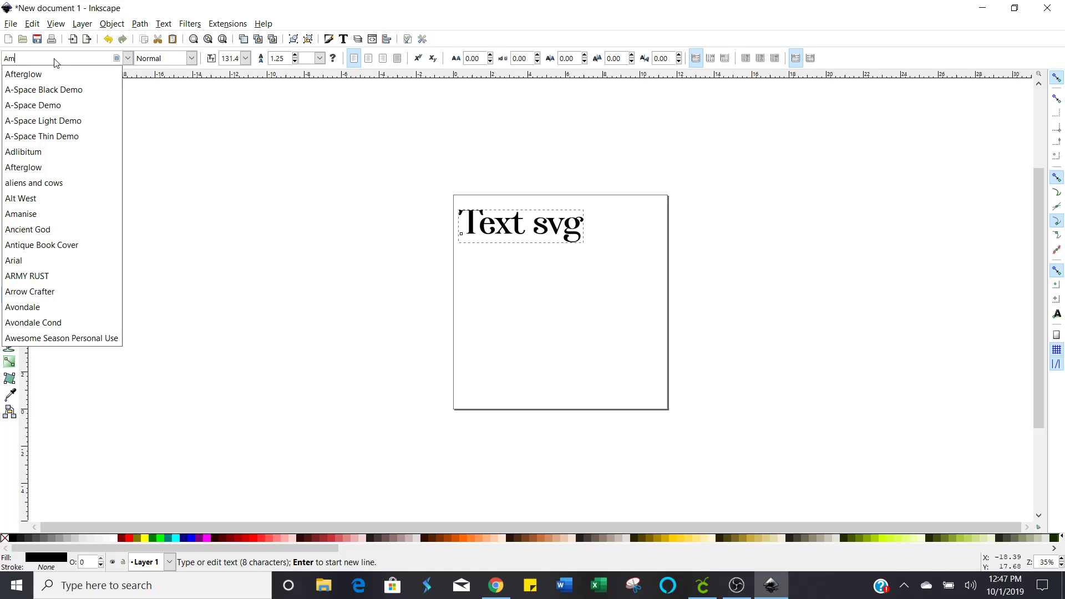
{"action": "left_click", "coordinate": [55, 73]}
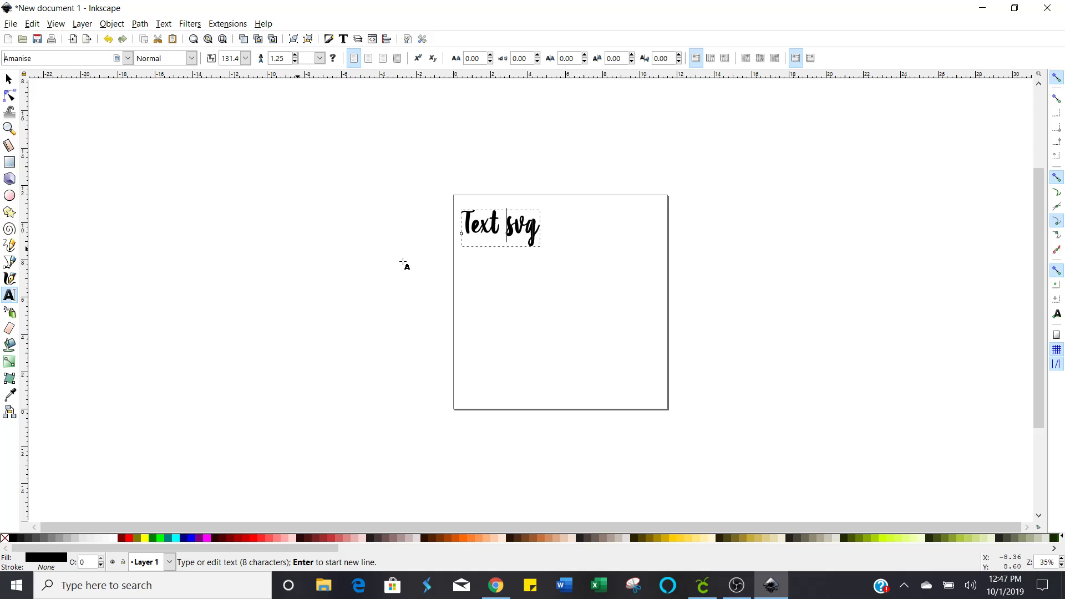
{"action": "left_click", "coordinate": [577, 259]}
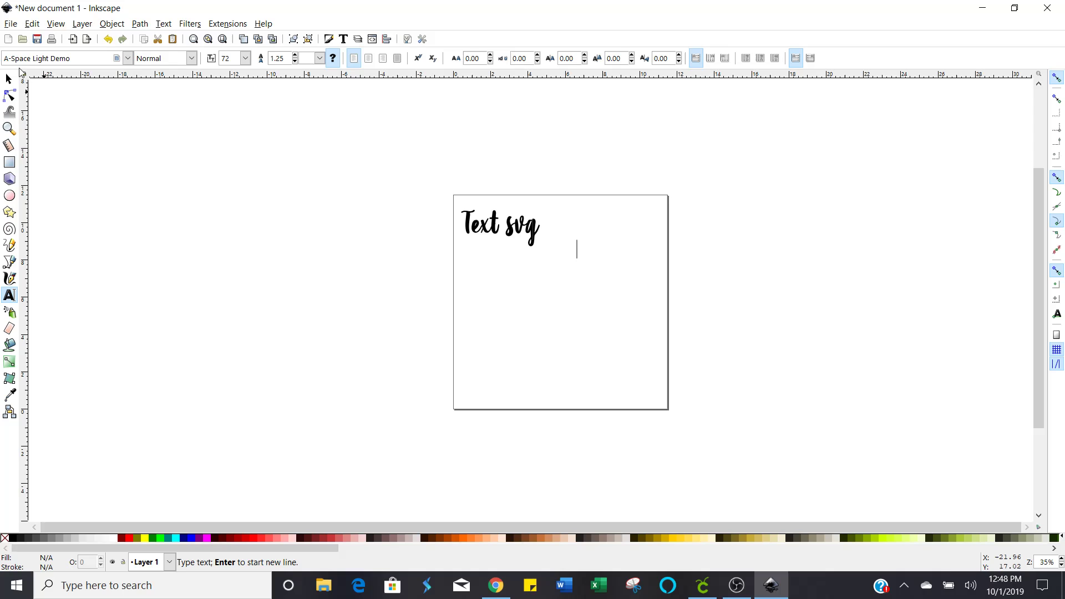
- Scale the cursive text up to about 10.44 × 4.84 in (325.93 pt) across the page top
{"action": "left_click", "coordinate": [10, 78]}
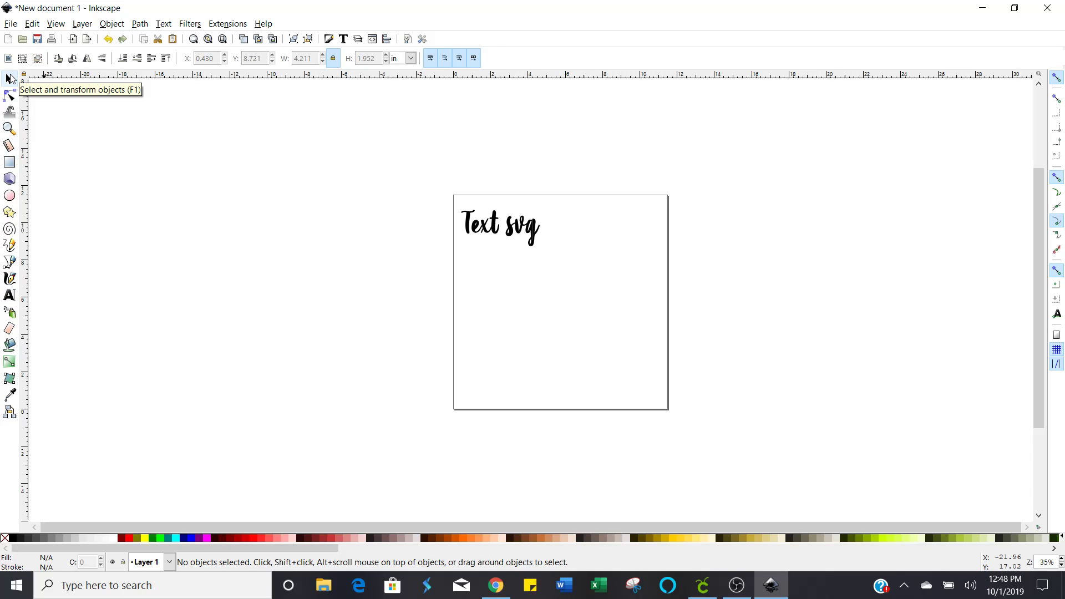
{"action": "left_click", "coordinate": [494, 225]}
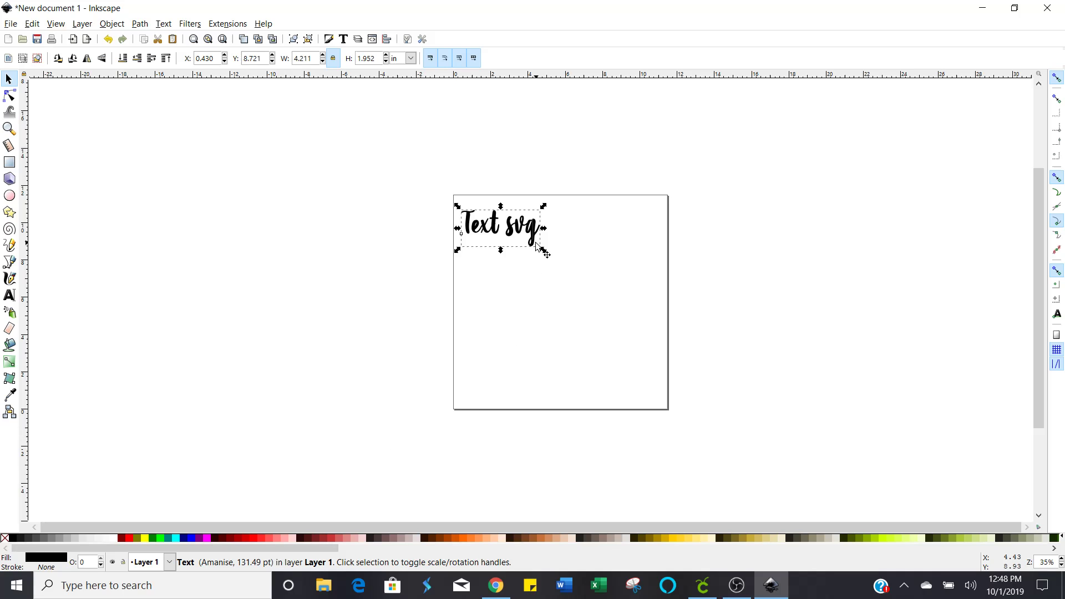
{"action": "left_click_drag", "start_coordinate": [544, 254], "coordinate": [660, 305]}
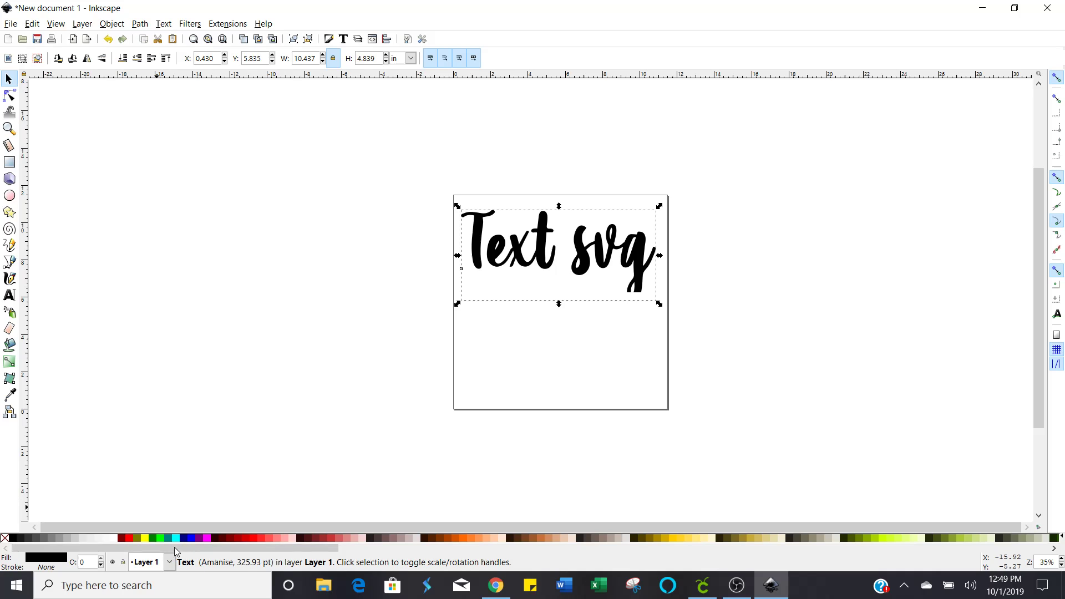
- Convert the text with Object to Path, then ungroup it into seven letter paths
{"action": "left_click", "coordinate": [140, 23]}
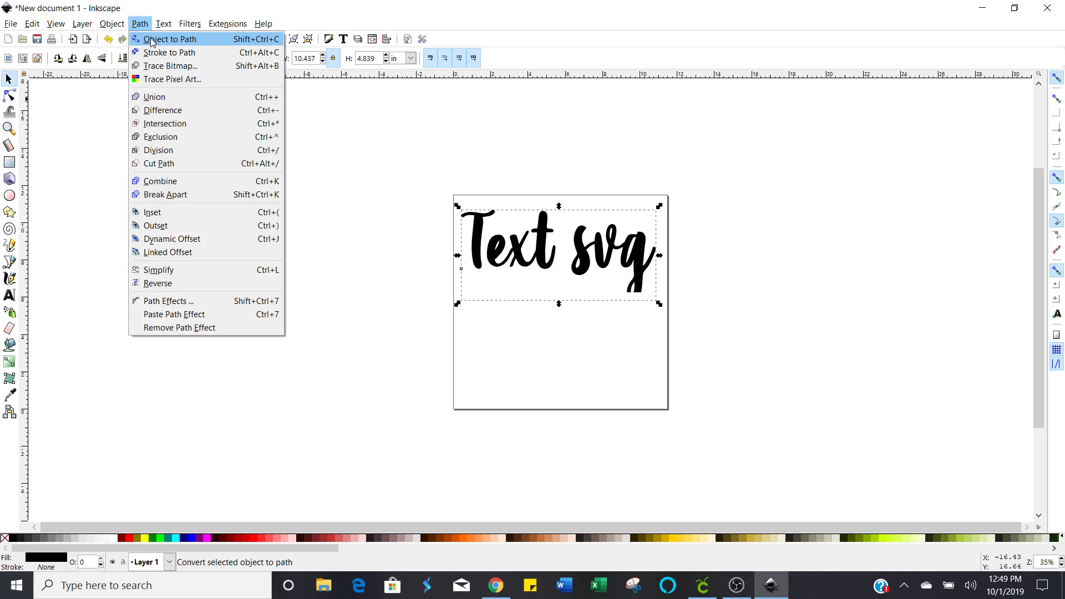
{"action": "left_click", "coordinate": [153, 42]}
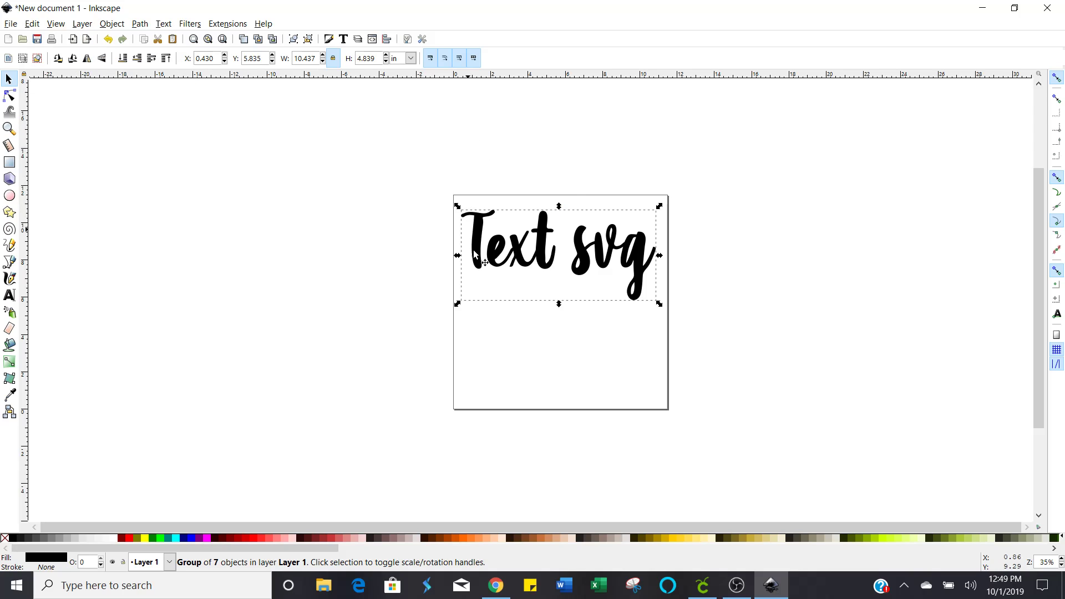
{"action": "left_click", "coordinate": [112, 24]}
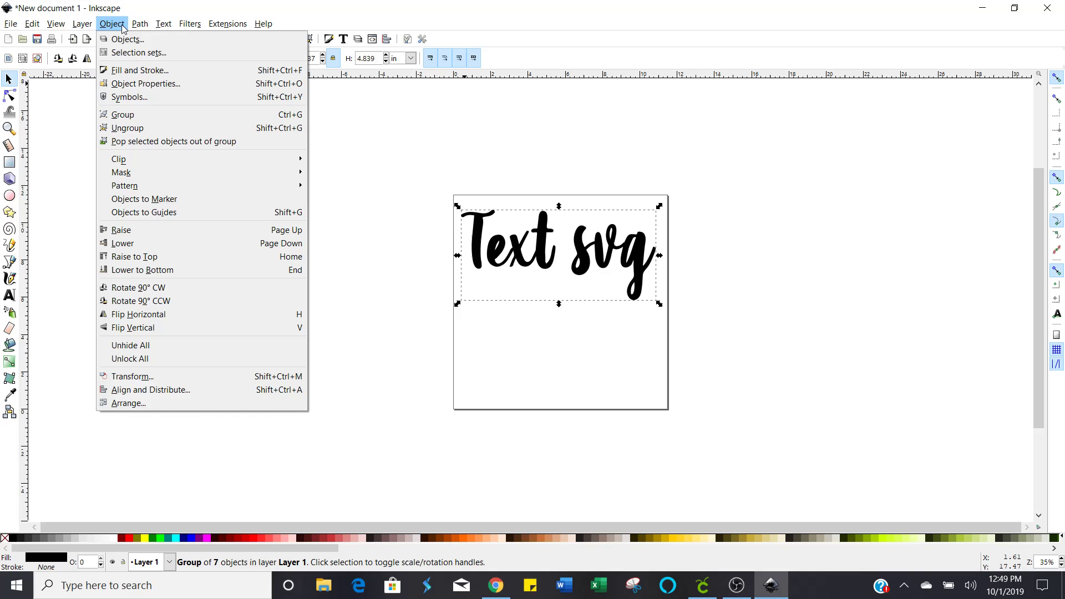
{"action": "left_click", "coordinate": [125, 129]}
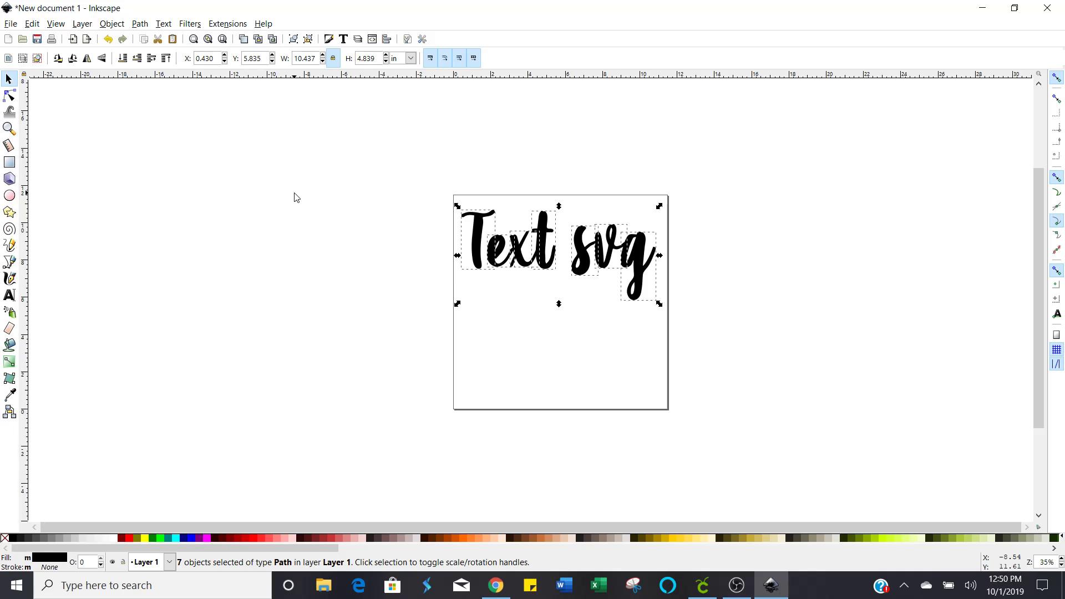
- Select all seven letters, union them into one path, and move it lower on the page
{"action": "left_click", "coordinate": [376, 163]}
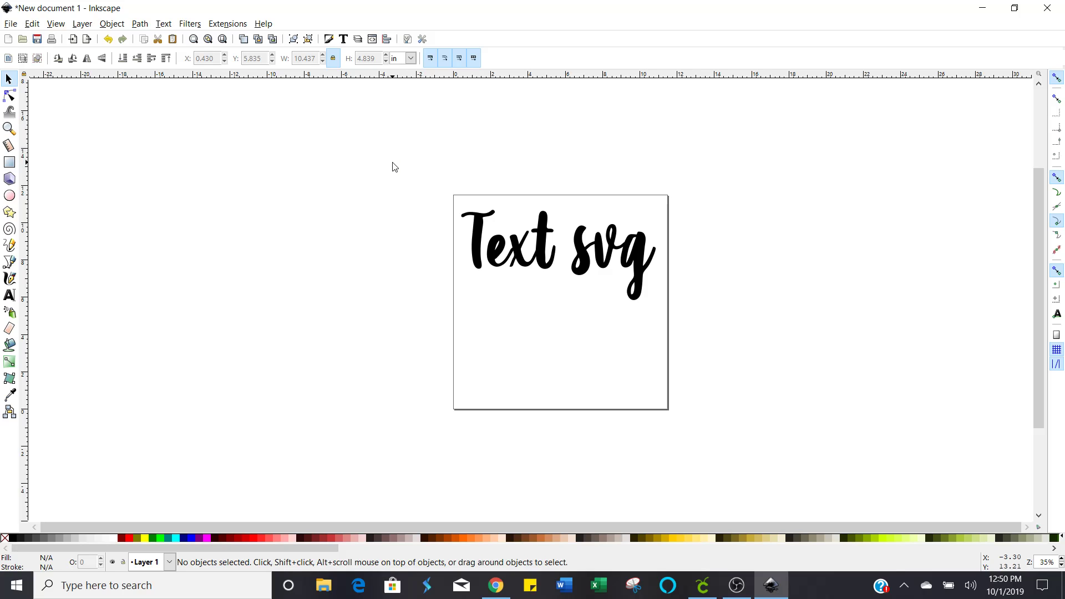
{"action": "left_click_drag", "start_coordinate": [391, 163], "coordinate": [731, 319]}
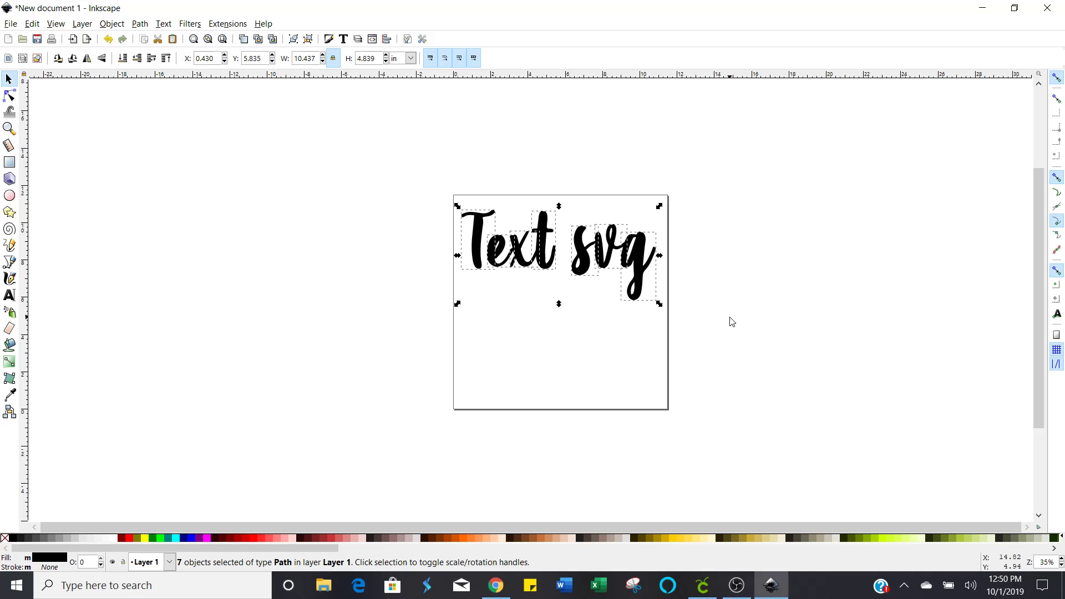
{"action": "left_click", "coordinate": [140, 25]}
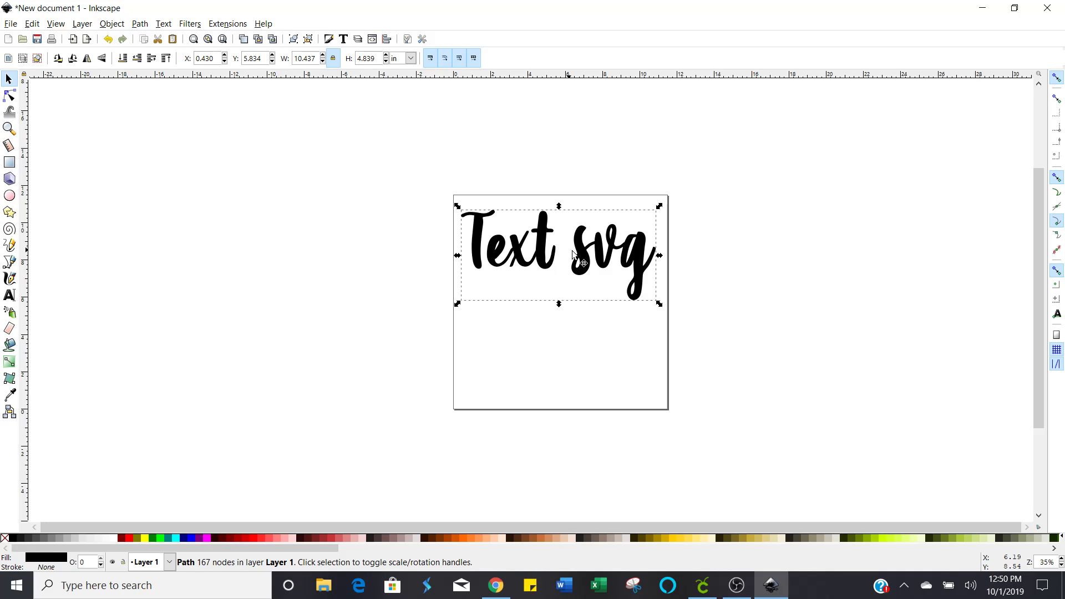
{"action": "left_click_drag", "start_coordinate": [546, 242], "coordinate": [545, 267]}
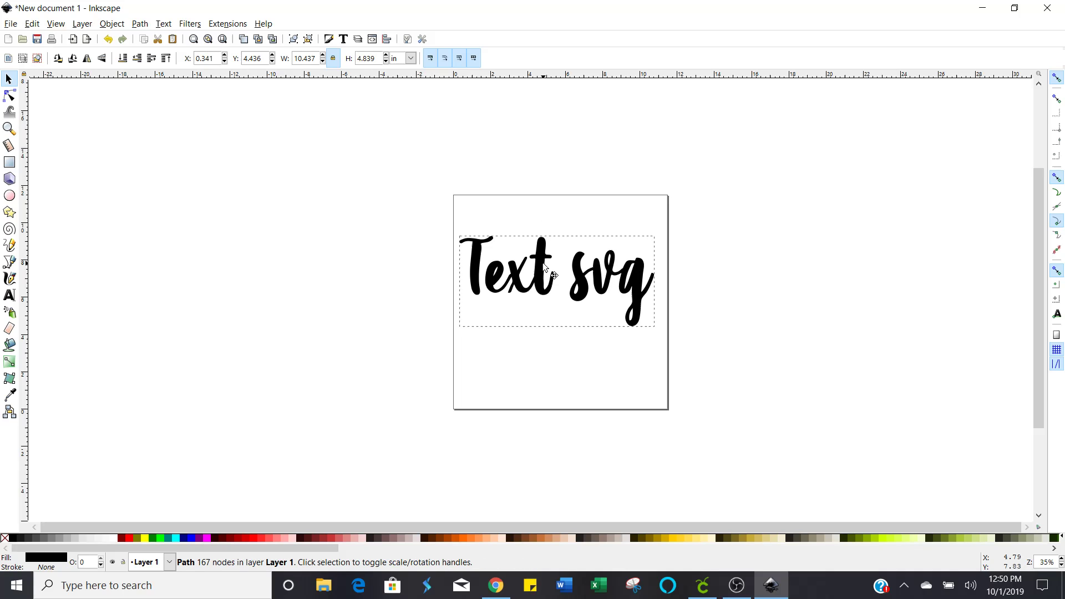
{"action": "left_click", "coordinate": [732, 174]}
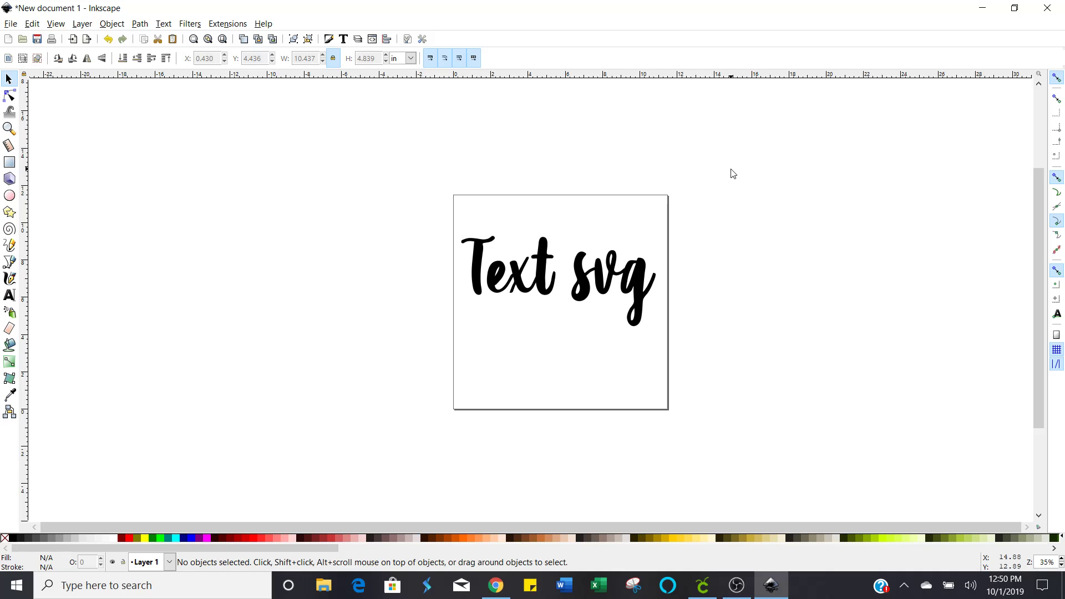
- Save the drawing as text.svg in the Downloads images folder
{"action": "left_click", "coordinate": [11, 25]}
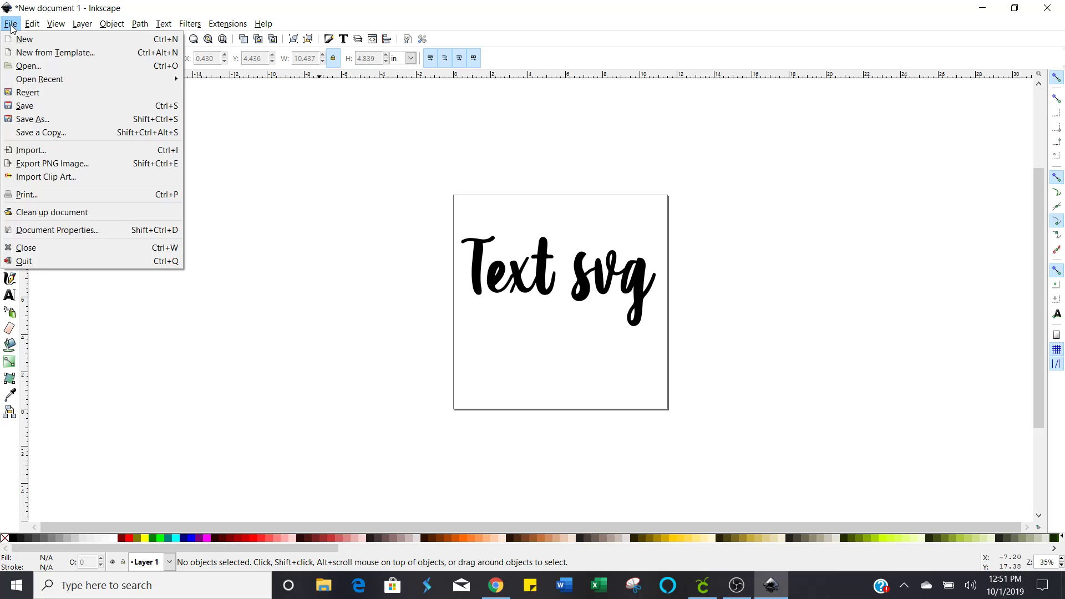
{"action": "left_click", "coordinate": [25, 120]}
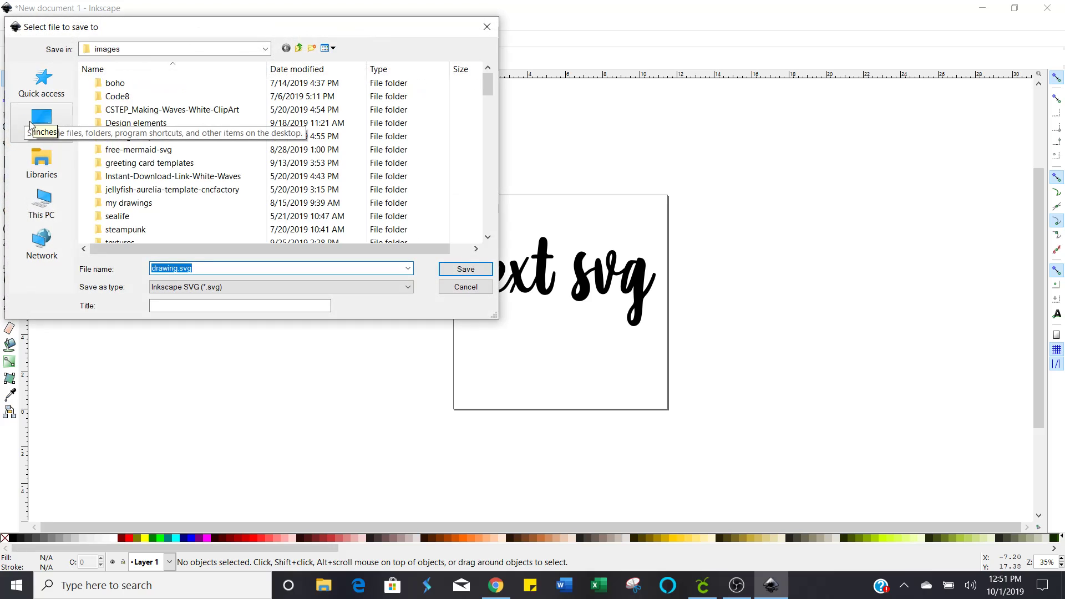
{"action": "left_click", "coordinate": [197, 268]}
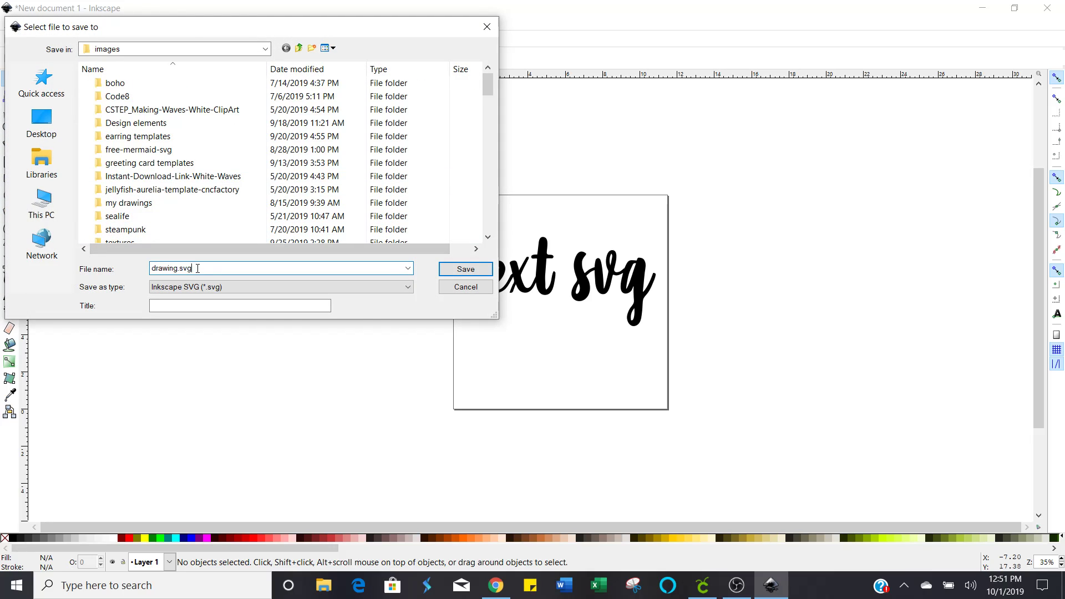
{"action": "key", "text": "BackSpace"}
{"action": "key", "text": "BackSpace"}
{"action": "key", "text": "BackSpace"}
{"action": "key", "text": "BackSpace"}
{"action": "key", "text": "BackSpace"}
{"action": "key", "text": "BackSpace"}
{"action": "key", "text": "BackSpace"}
{"action": "key", "text": "BackSpace"}
{"action": "key", "text": "BackSpace"}
{"action": "key", "text": "BackSpace"}
{"action": "key", "text": "BackSpace"}
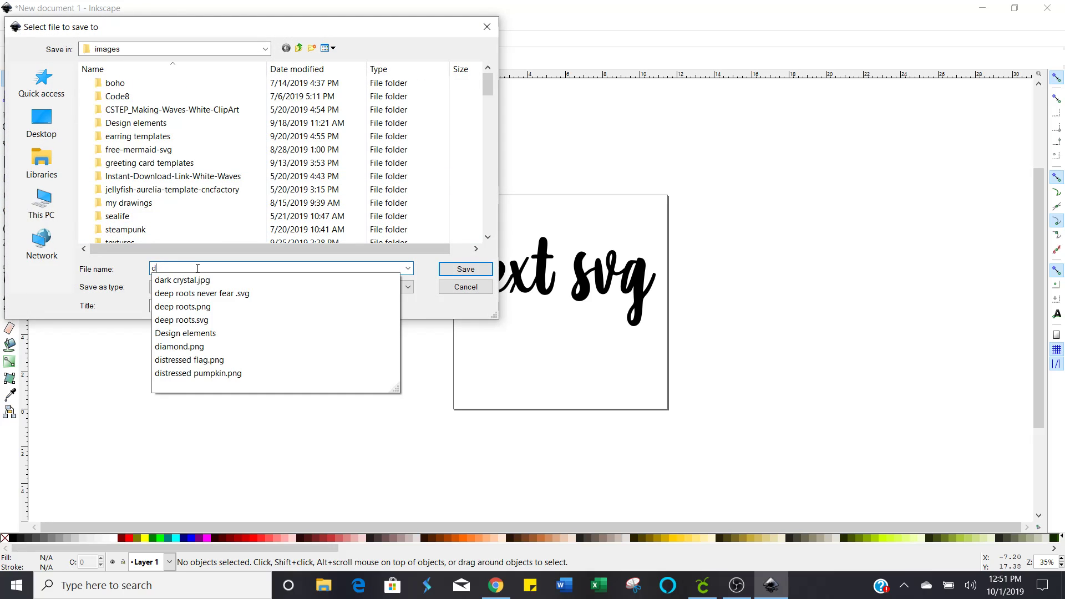
{"action": "type", "text": "tex"}
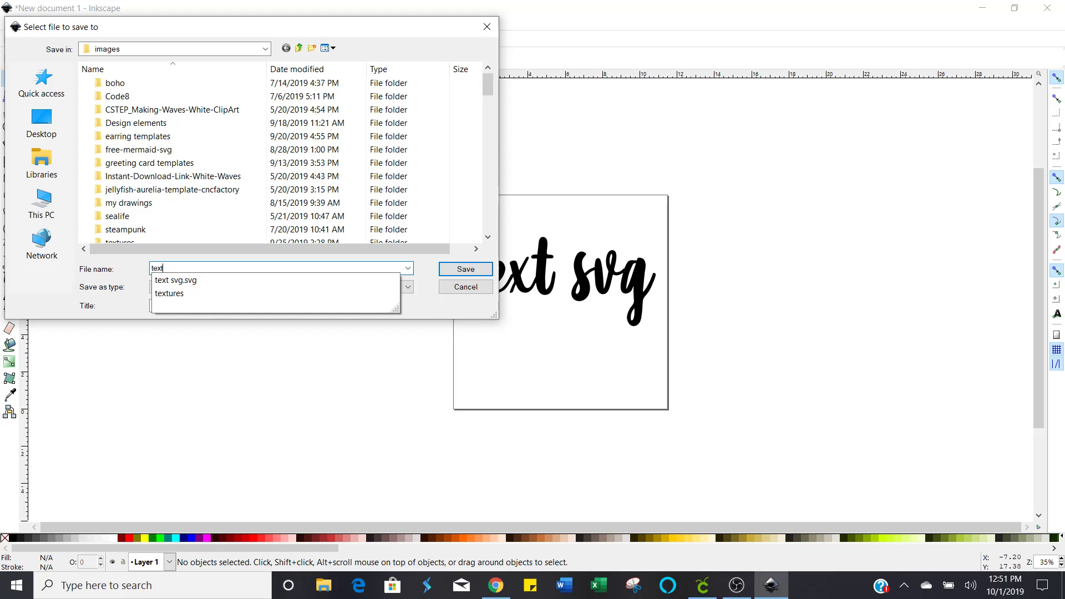
{"action": "type", "text": "t"}
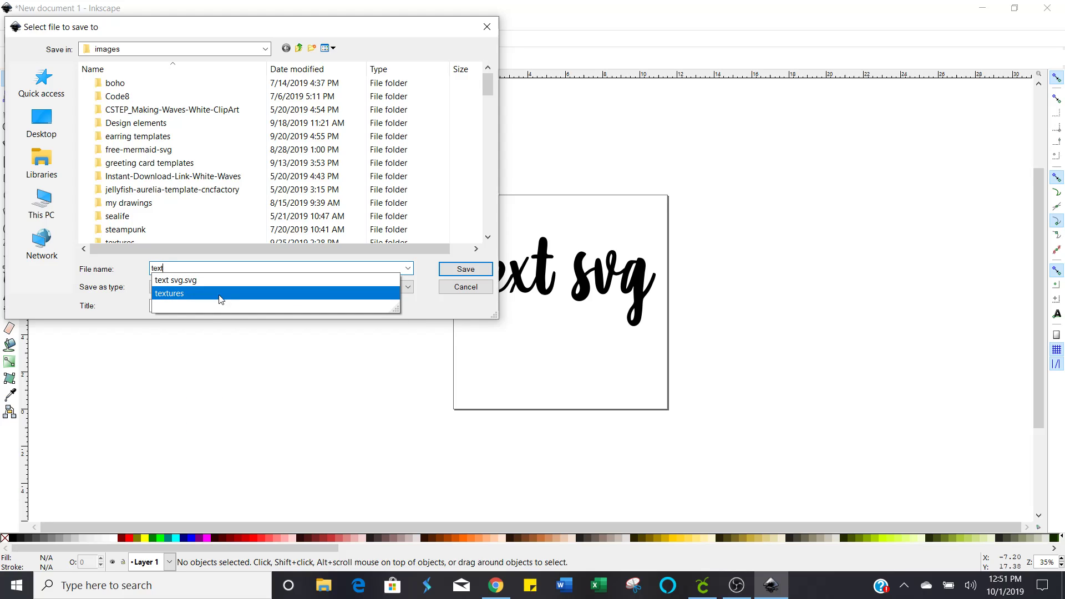
{"action": "left_click", "coordinate": [465, 269]}
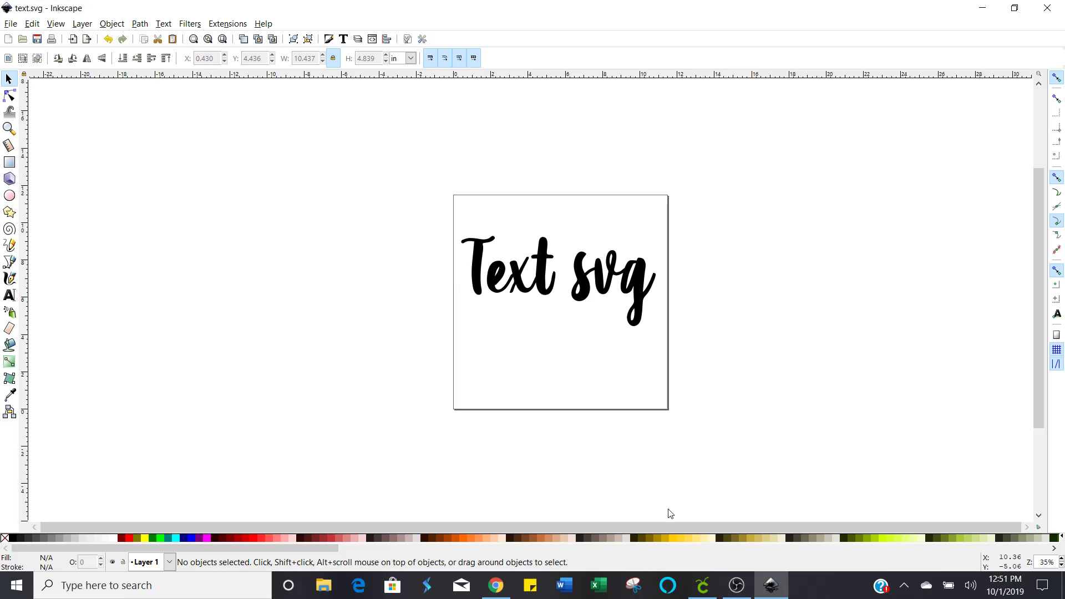
- In Cricut Design Space, upload the image file text.svg so its preview appears
{"action": "left_click", "coordinate": [702, 586]}
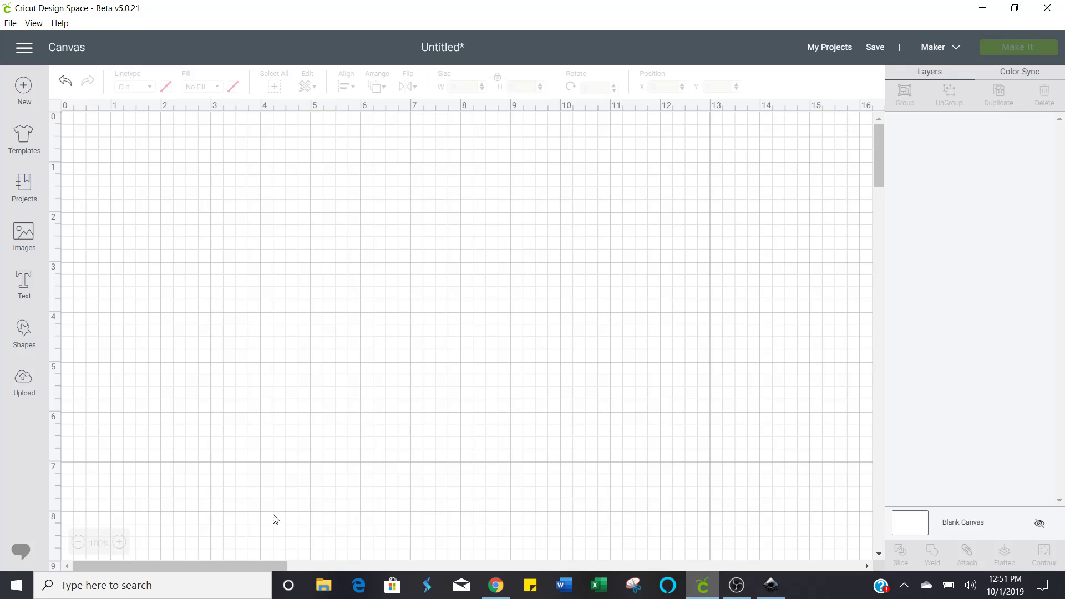
{"action": "left_click", "coordinate": [23, 383]}
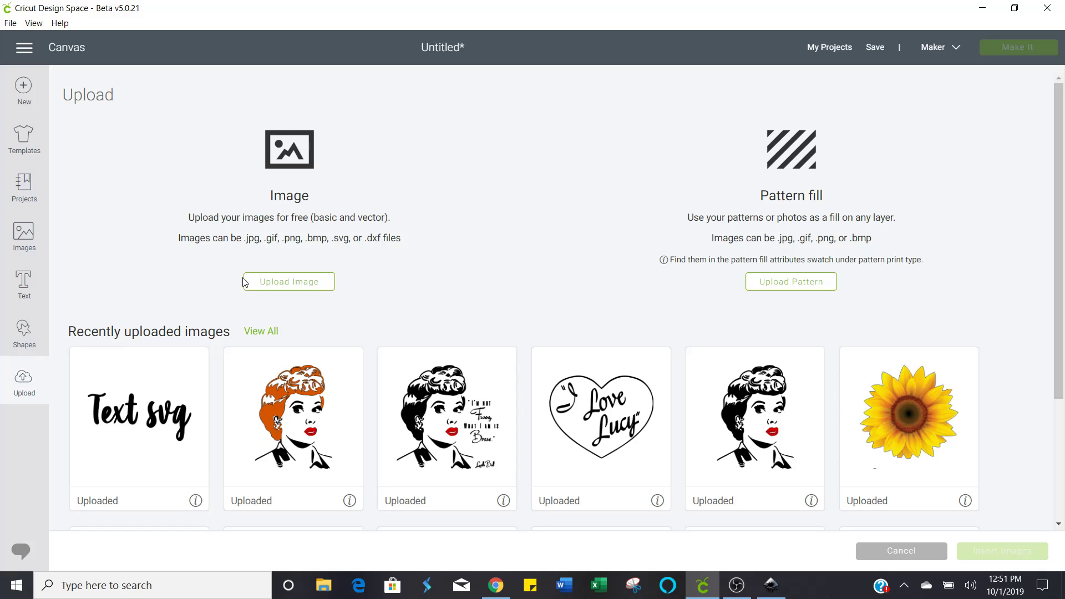
{"action": "left_click", "coordinate": [278, 286]}
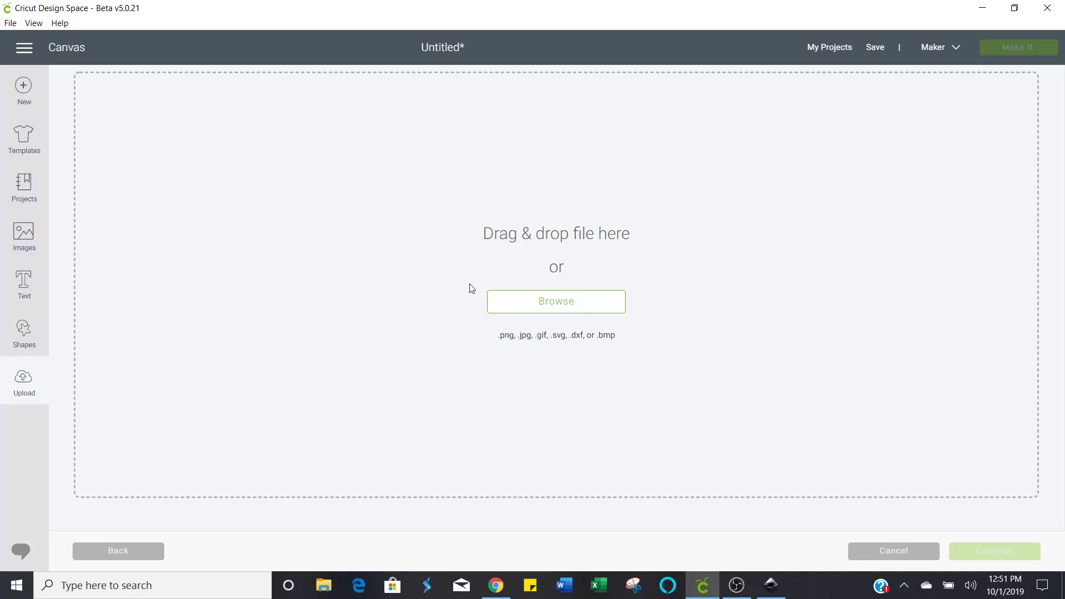
{"action": "left_click", "coordinate": [582, 309]}
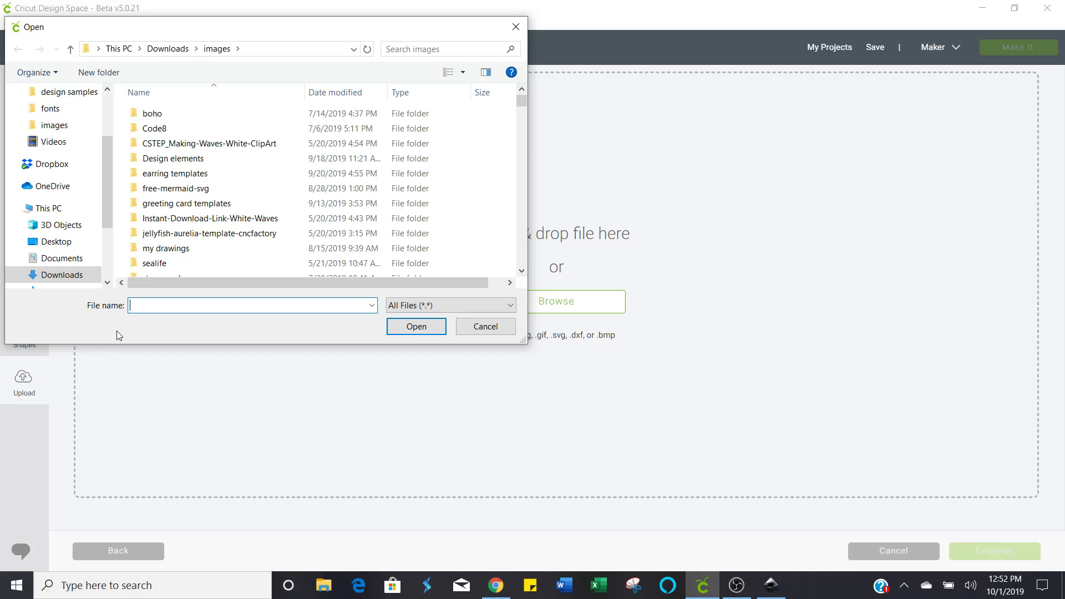
{"action": "type", "text": "text"}
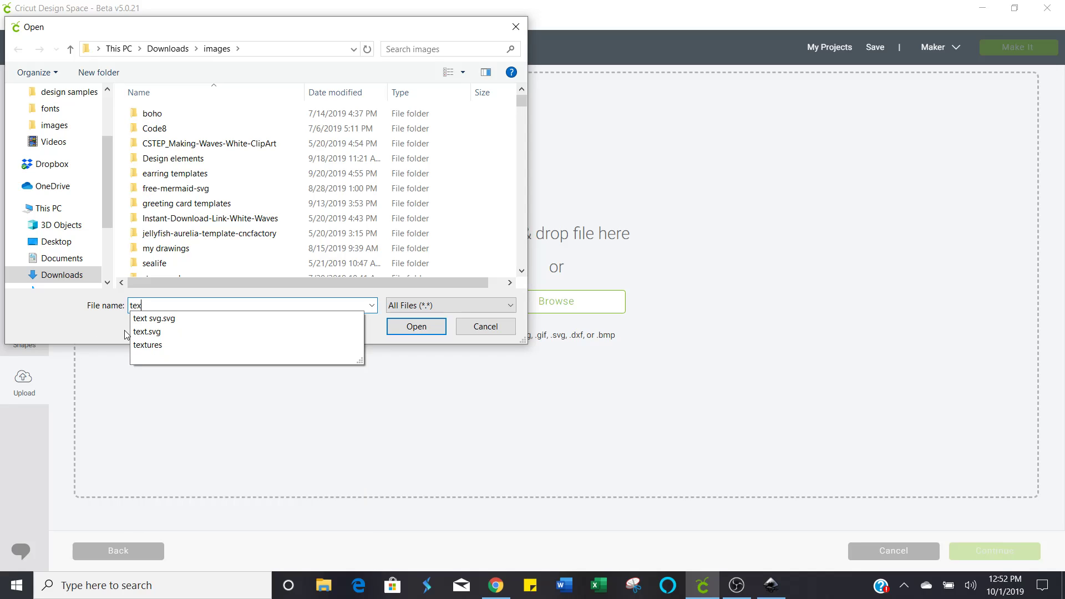
{"action": "left_click", "coordinate": [156, 335]}
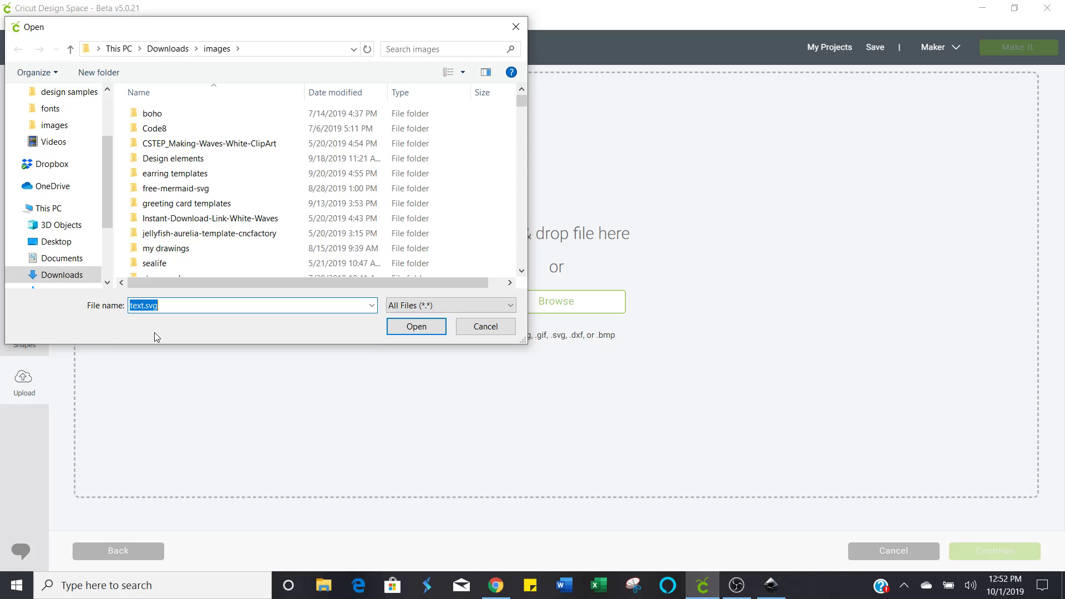
{"action": "left_click", "coordinate": [417, 326]}
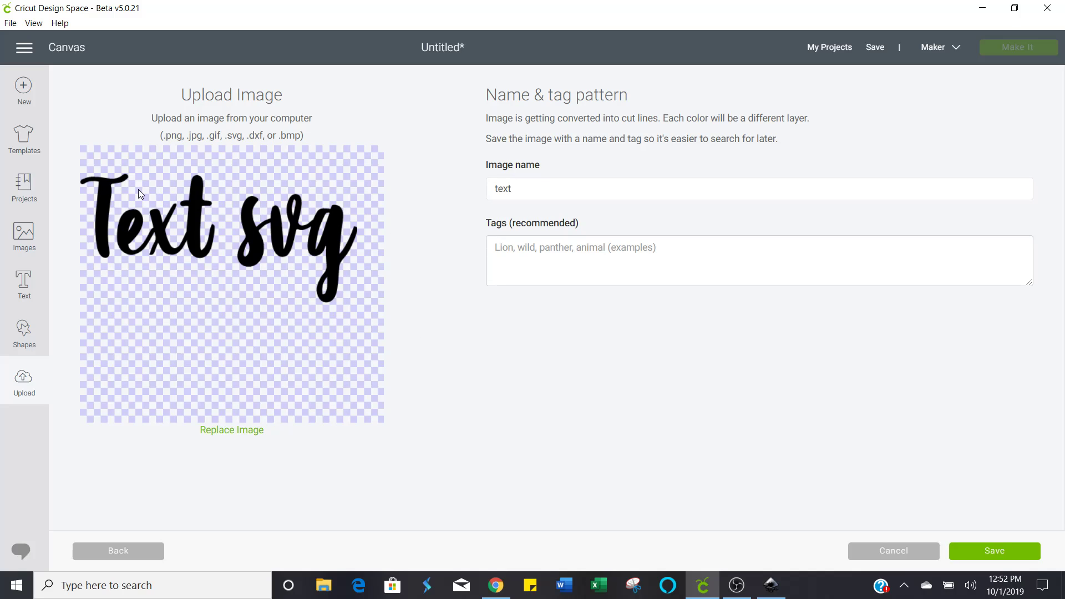
- Tag the Text svg image with 'text' and save the upload
{"action": "left_click", "coordinate": [506, 251]}
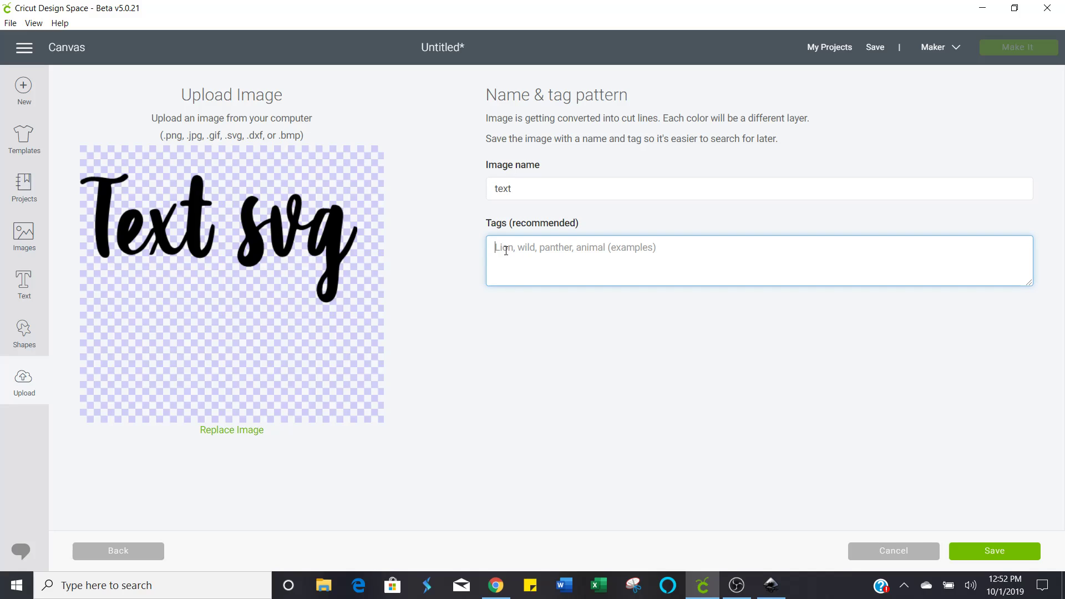
{"action": "type", "text": "text"}
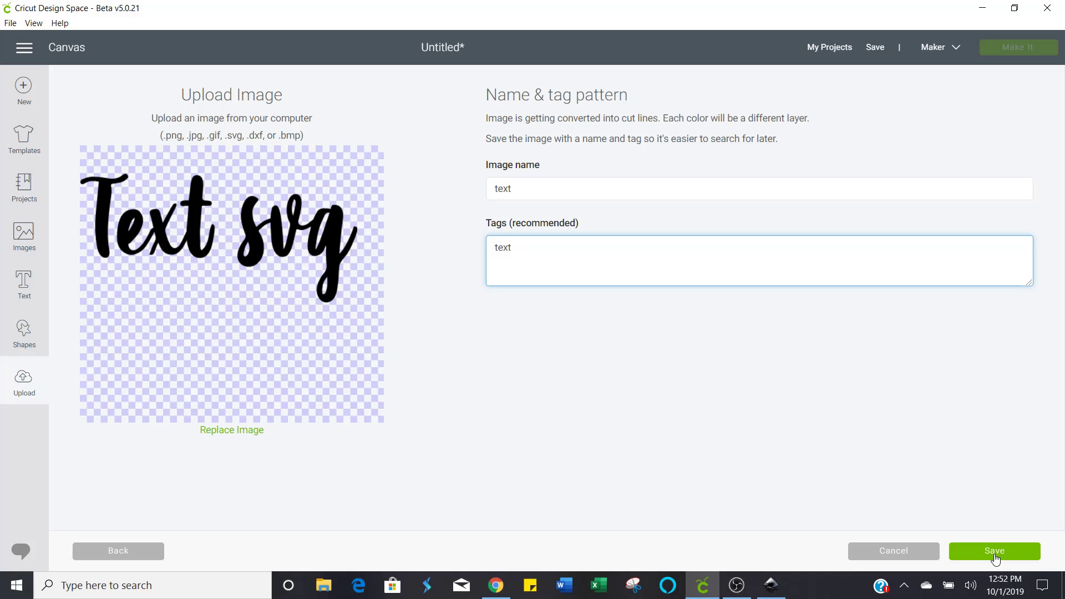
{"action": "left_click", "coordinate": [994, 553]}
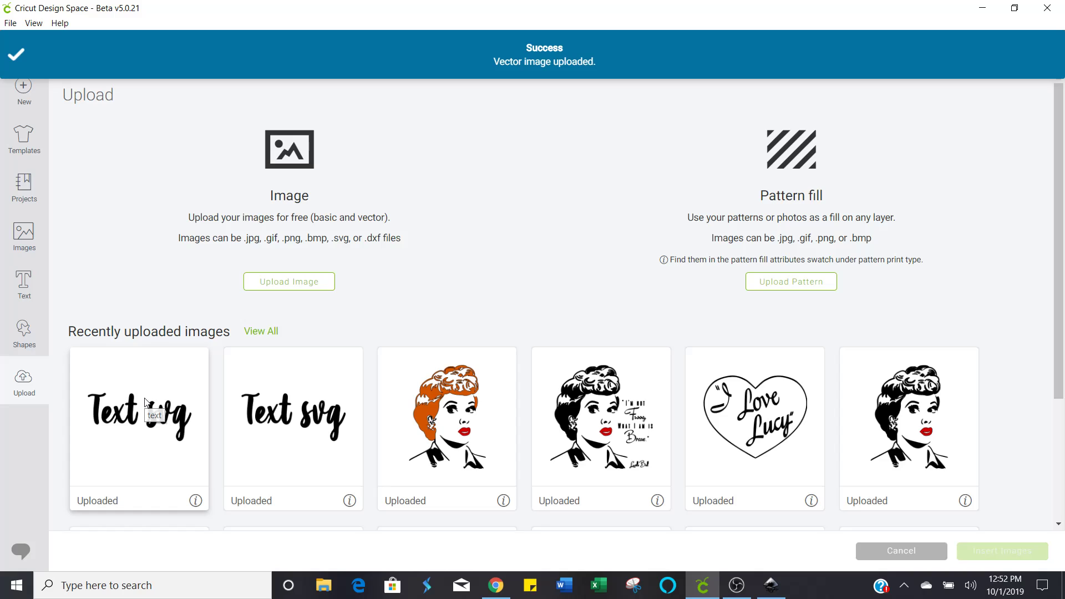
- Select the newly uploaded Text svg thumbnail and insert it onto the canvas
{"action": "left_click", "coordinate": [145, 401]}
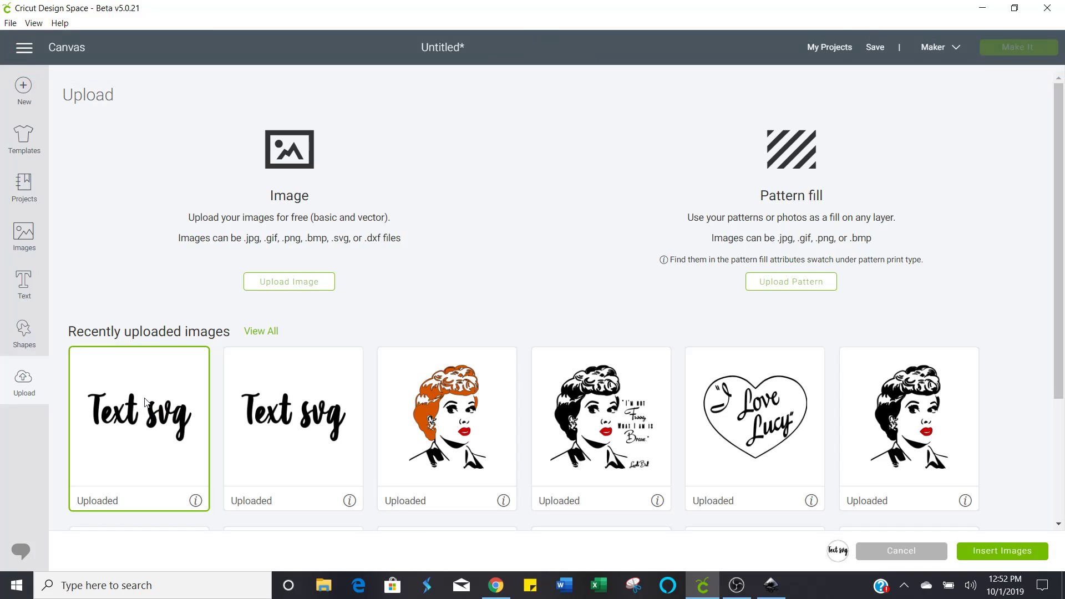
{"action": "left_click", "coordinate": [999, 551]}
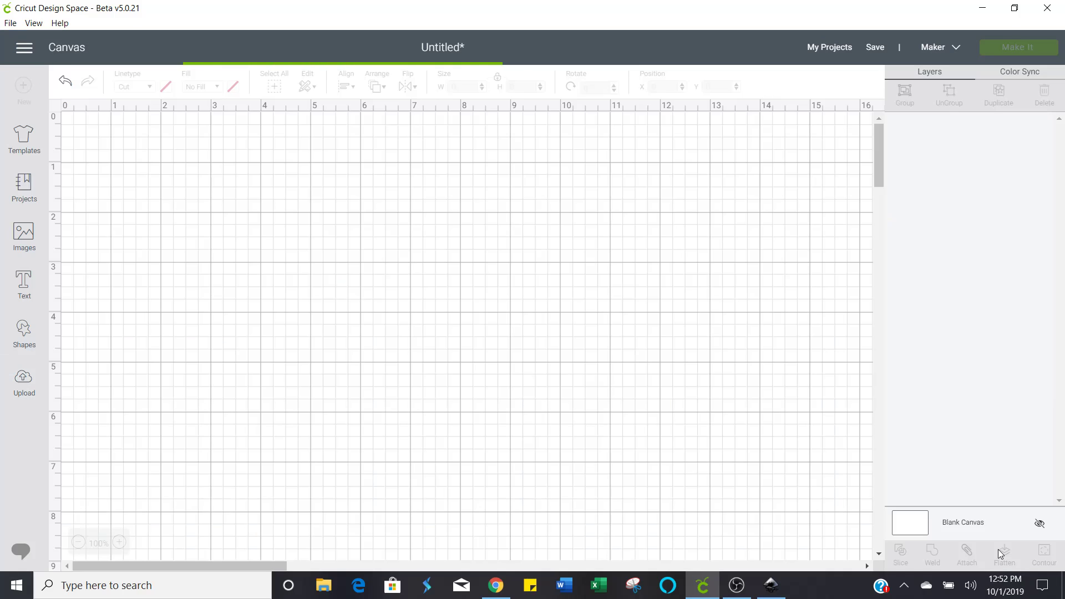